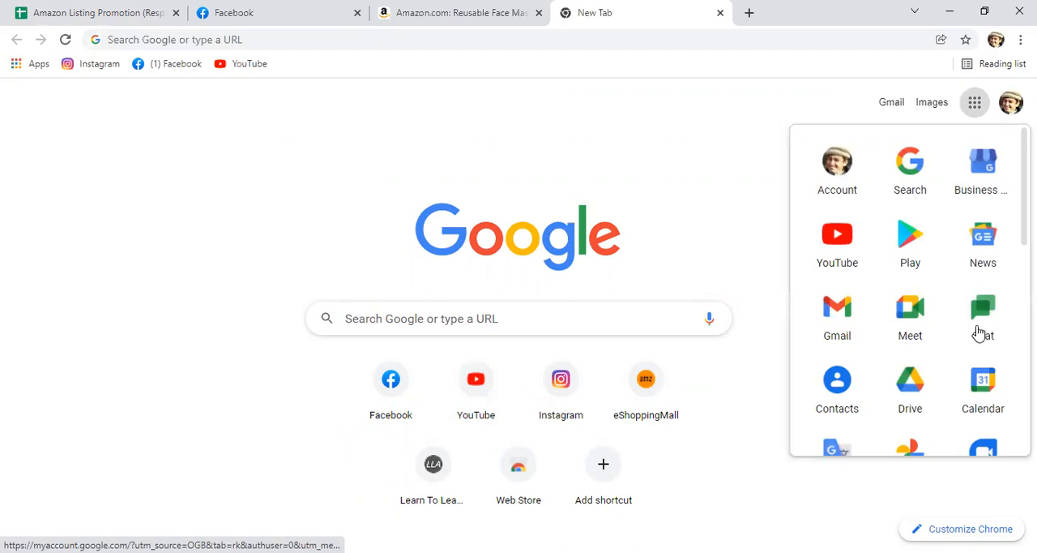
Step: Open Google Sheets from the Google apps and create a new blank spreadsheet
left_click(979, 113)
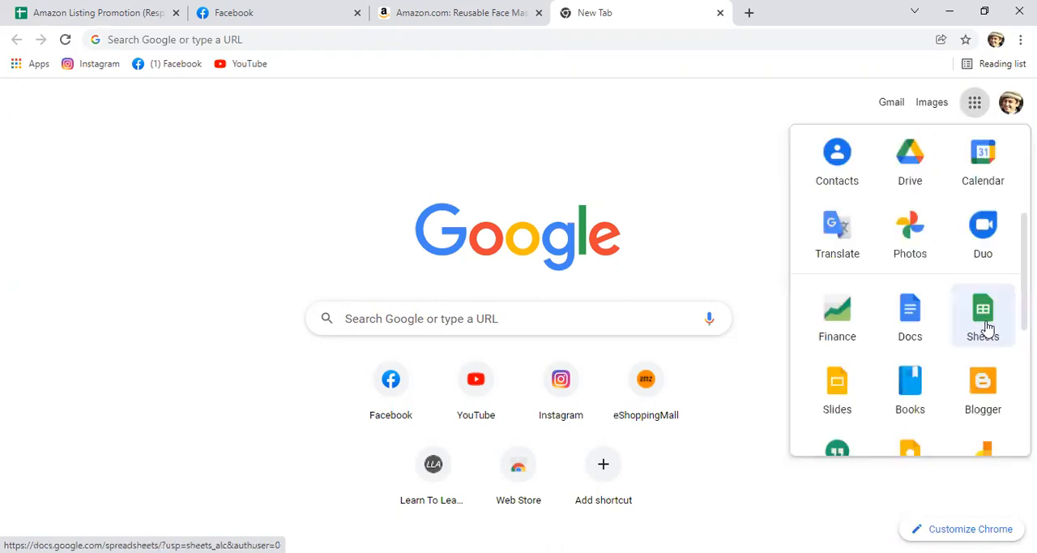
left_click(988, 326)
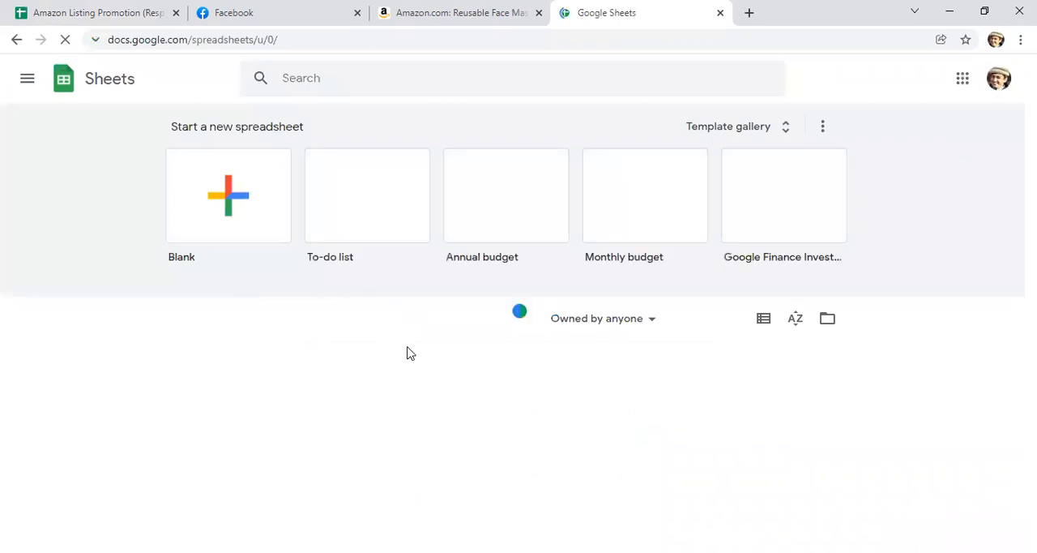
left_click(26, 78)
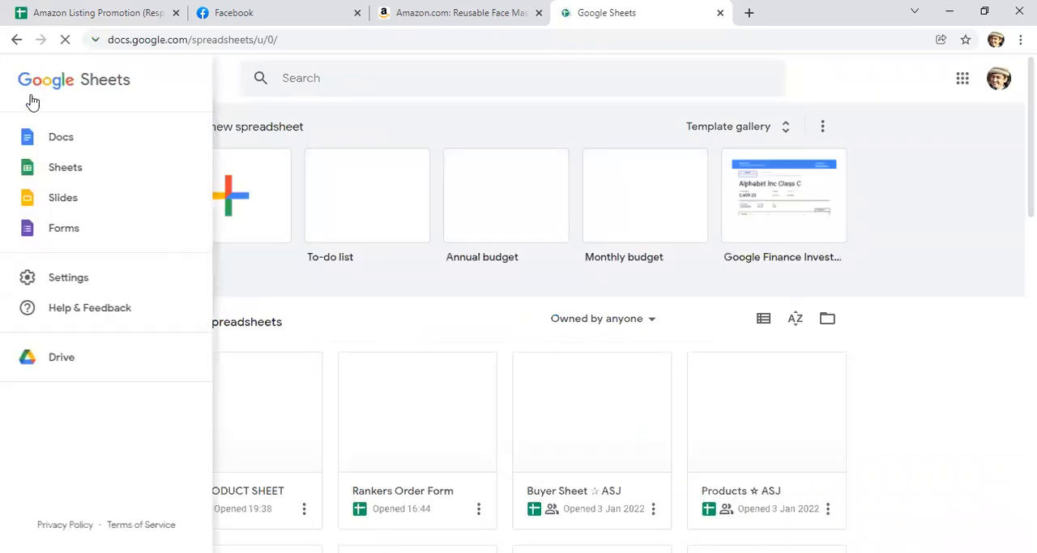
left_click(69, 173)
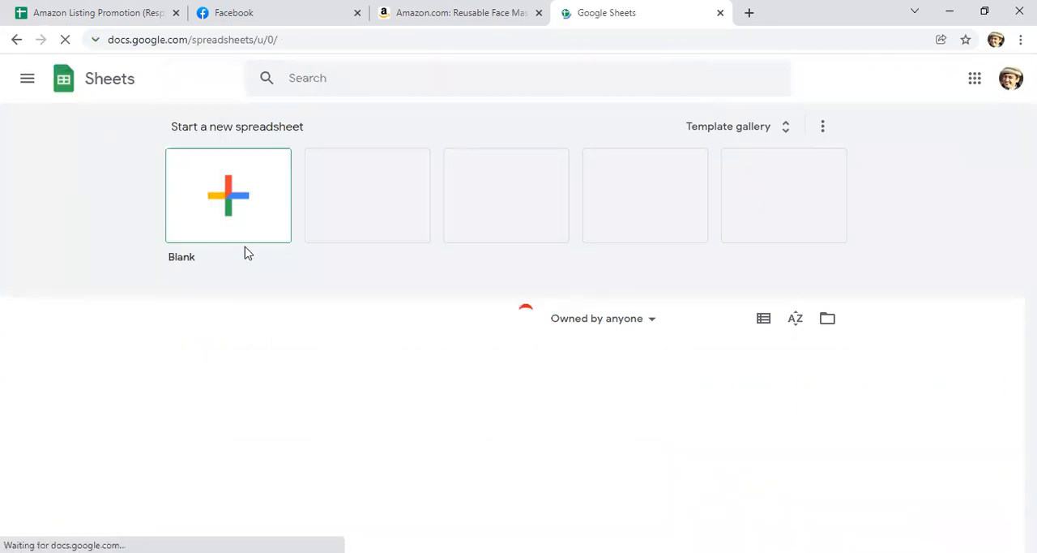
left_click(233, 199)
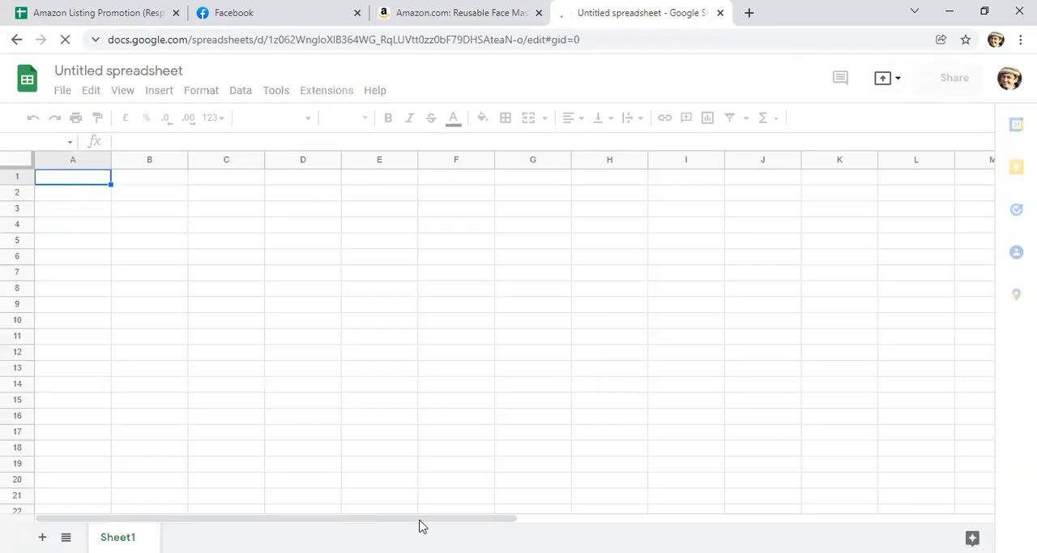
Step: Enter the column headings "serial number", "image" and "keyword" in cells A1 to C1
left_click(537, 523)
left_click_drag(538, 523, 85, 188)
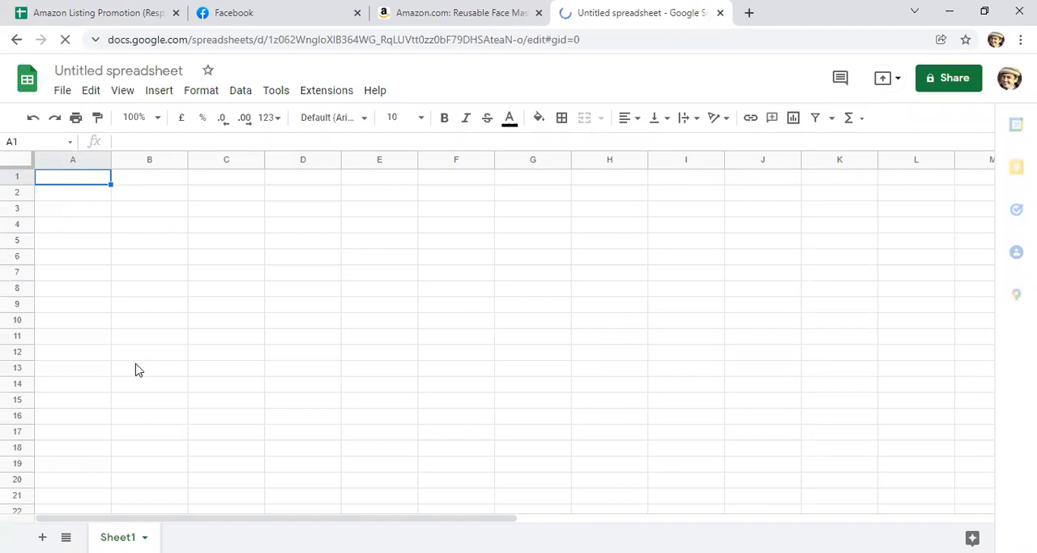
type("seril")
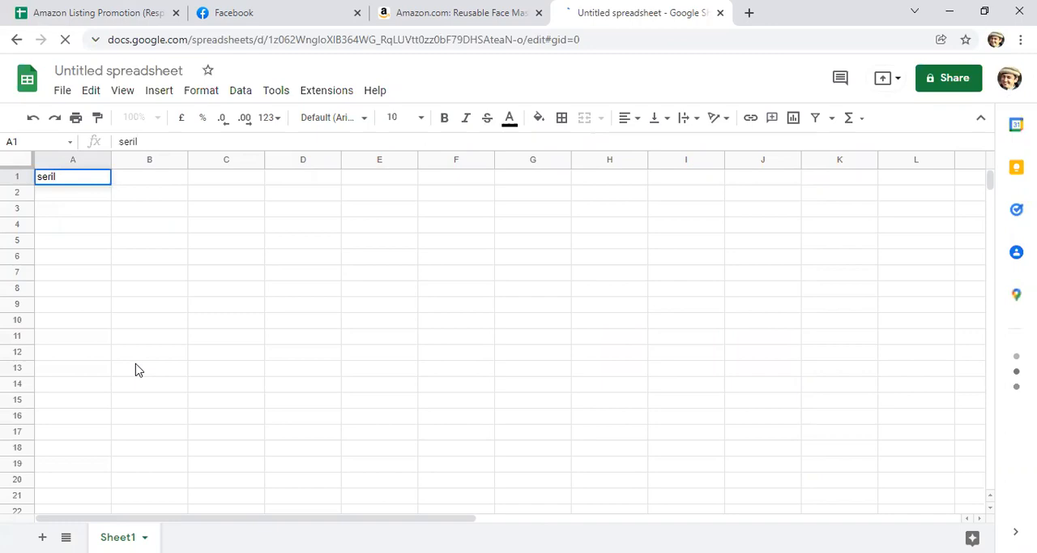
key("BackSpace")
type("al number")
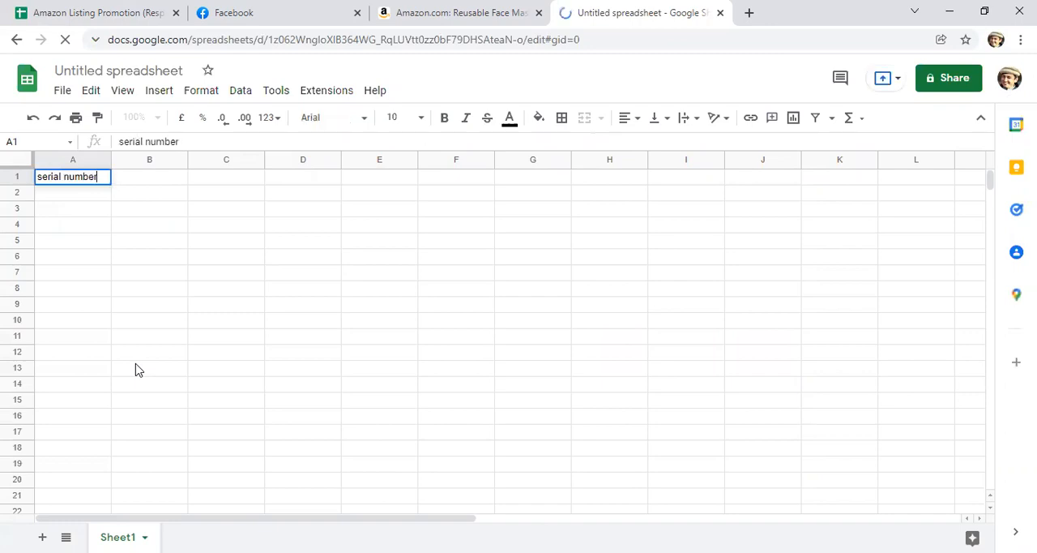
key("Tab")
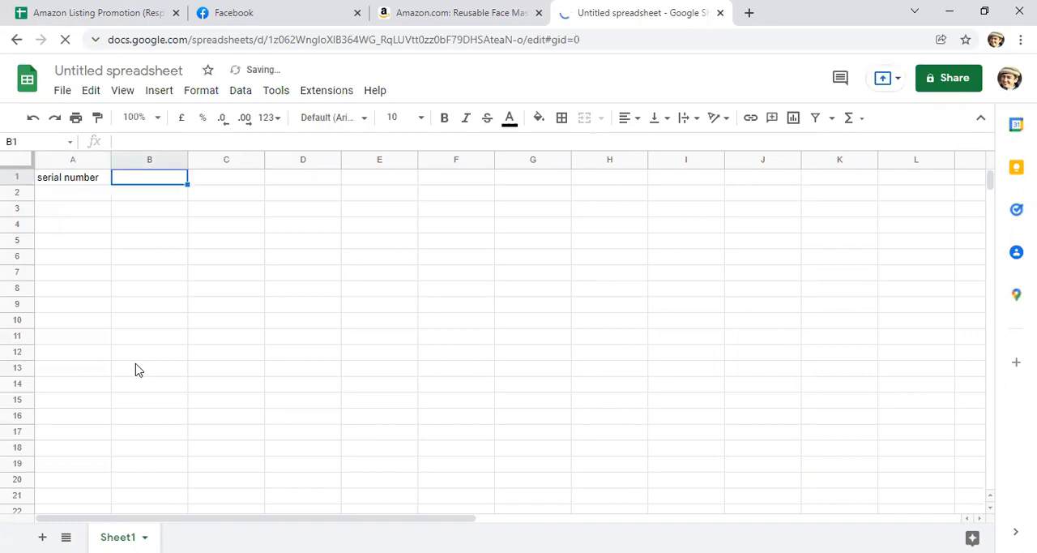
type("image")
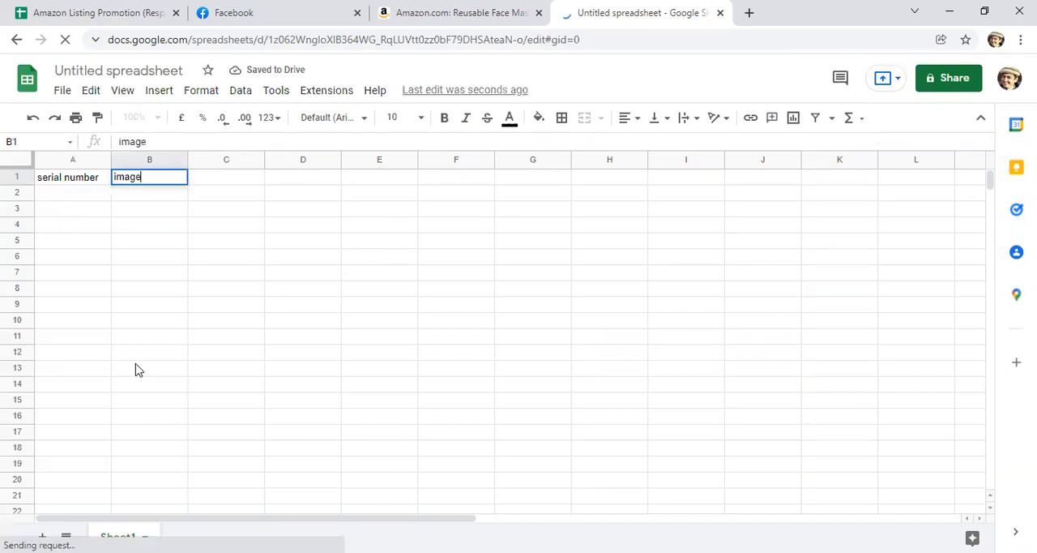
key("Tab")
type("ke")
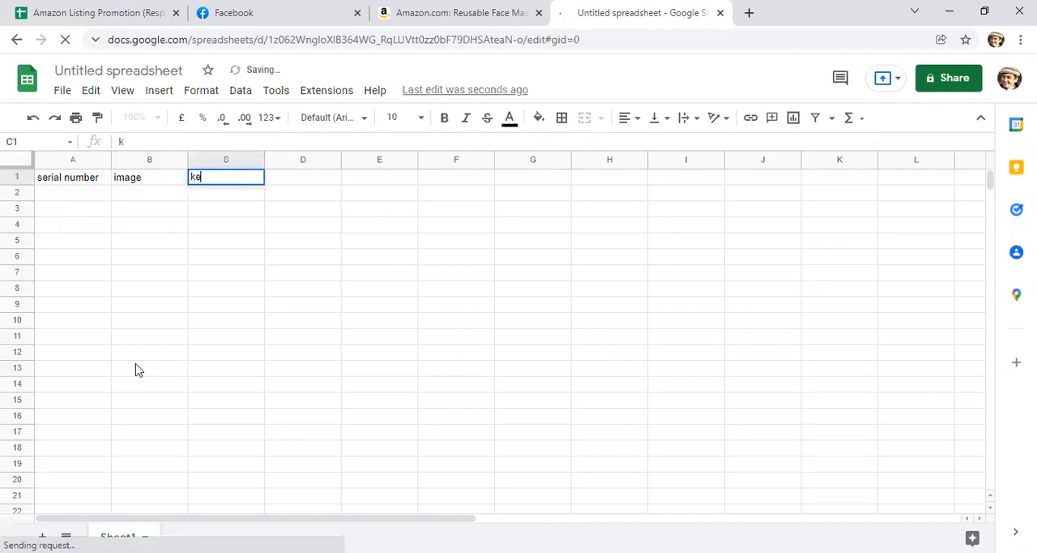
type("yword")
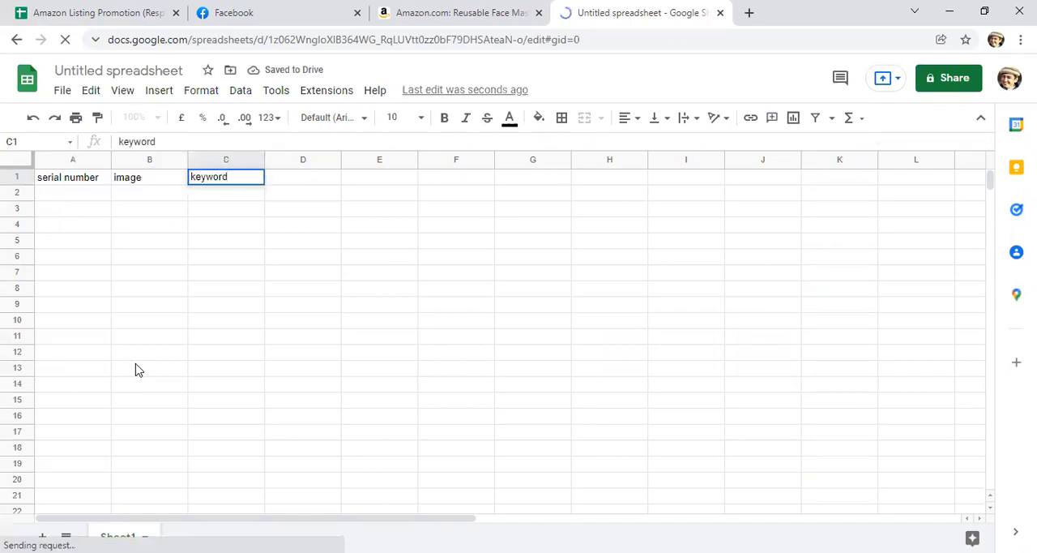
key("Tab")
Step: Add the column headings "store name", "brand name" and "price" in cells D1 to F1
type("st")
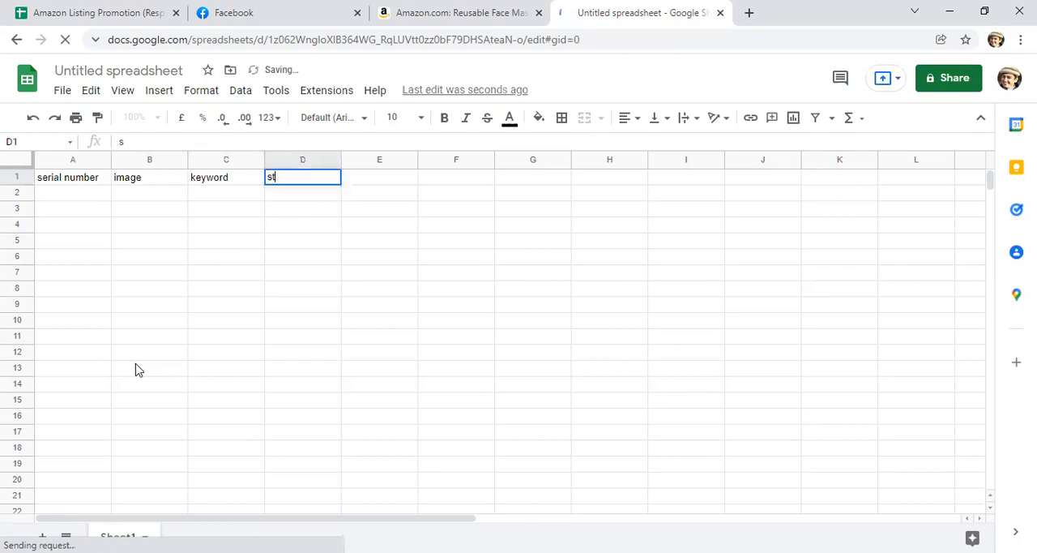
type("ore name")
key("Tab")
type("brand name")
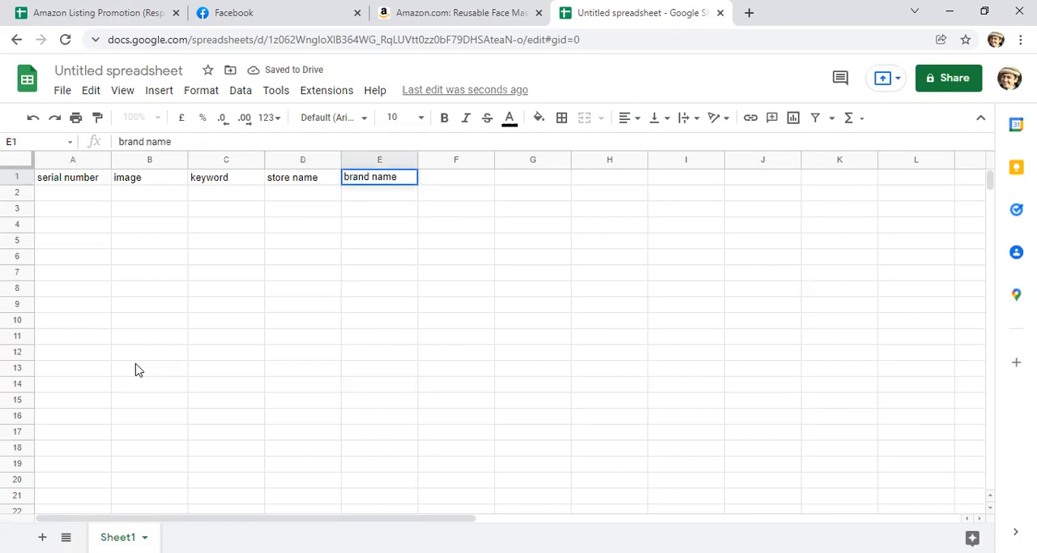
key("Tab")
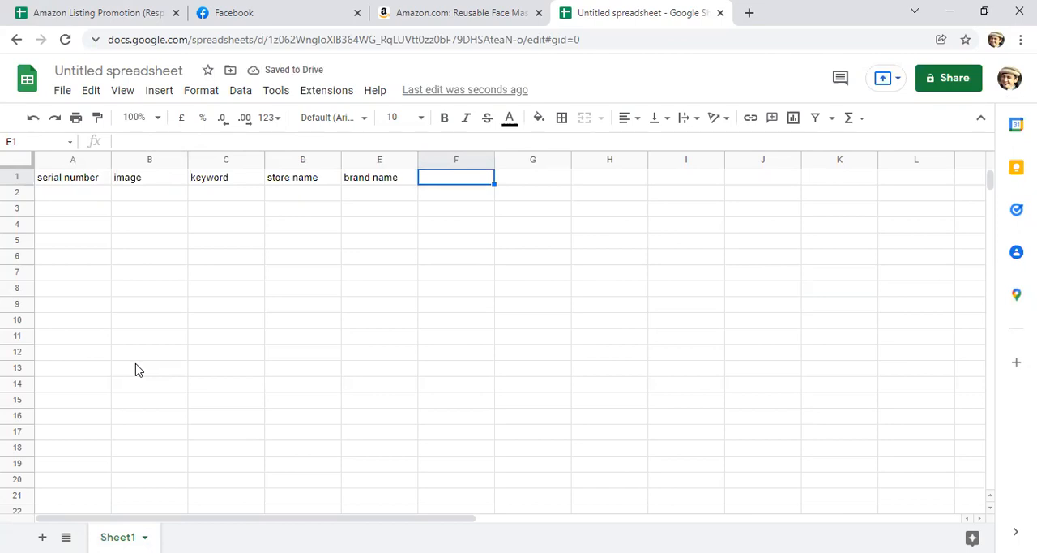
type("price")
key("BackSpace")
type("ce")
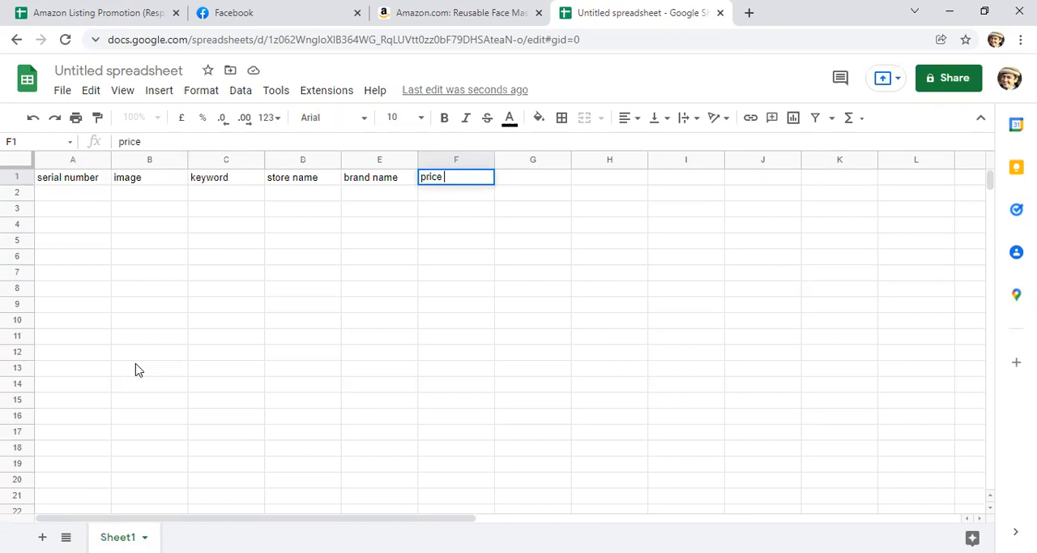
Step: Check the face mask listing on Amazon and enter serial number 1 in cell A2
left_click(55, 197)
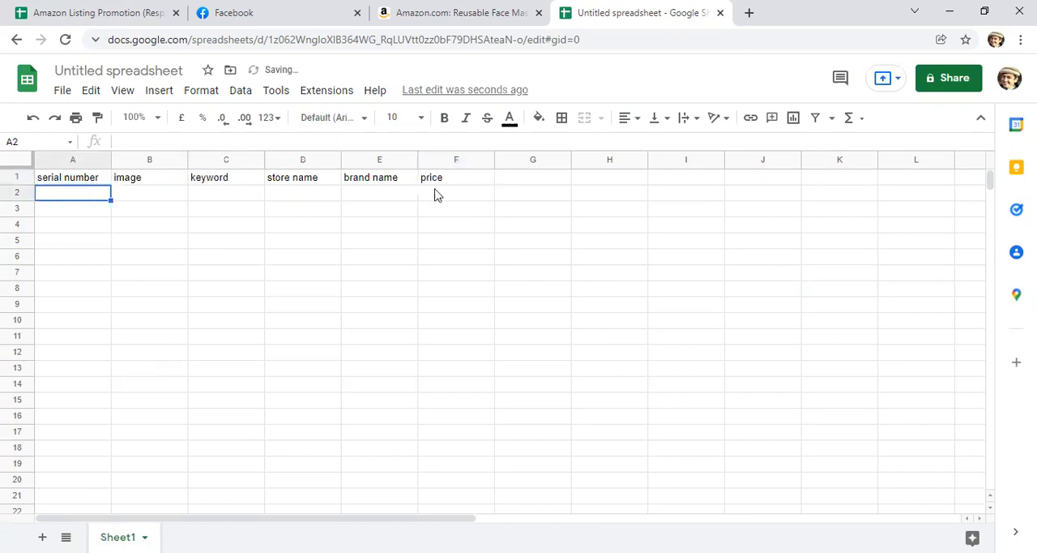
left_click(451, 11)
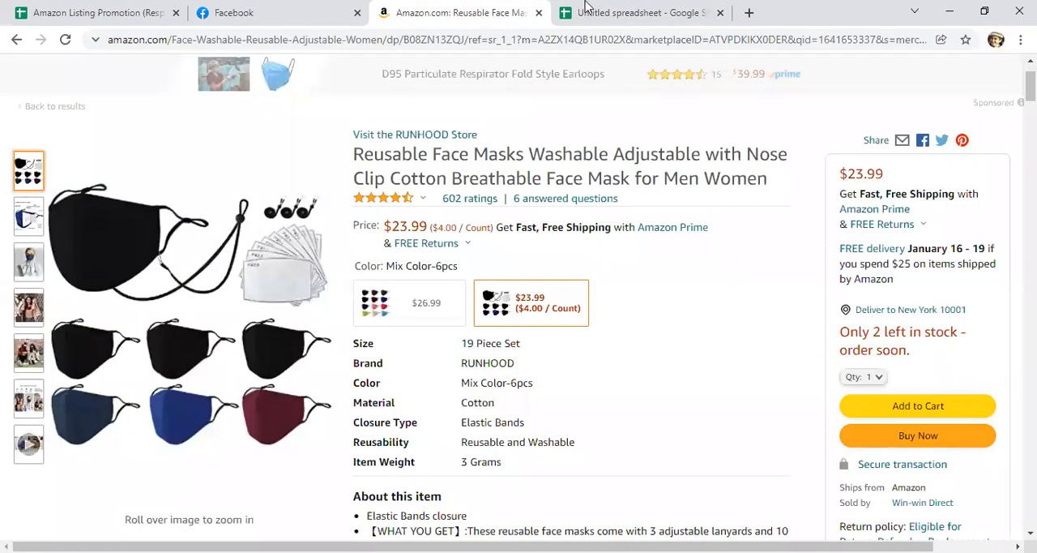
left_click(586, 7)
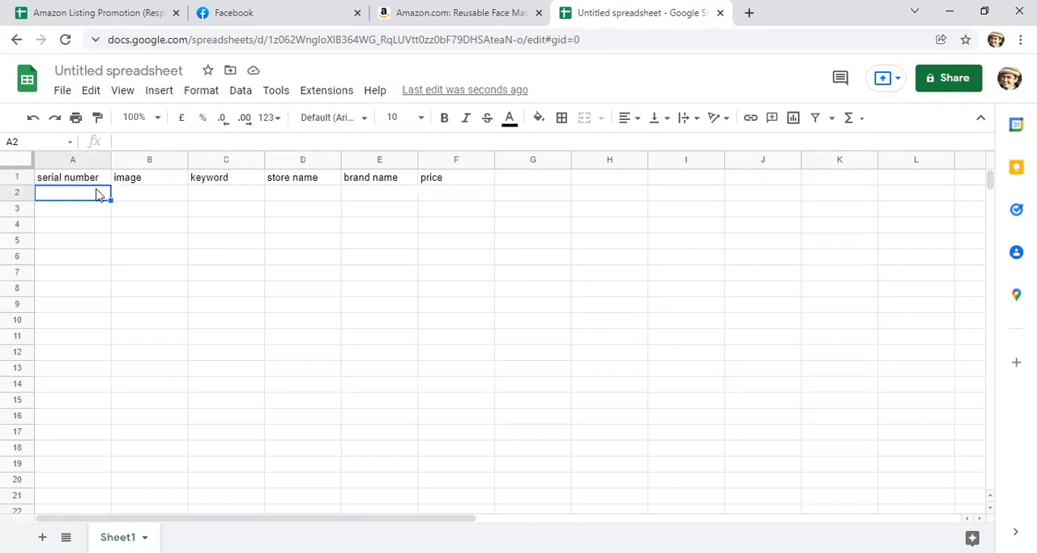
type("1")
left_click(142, 198)
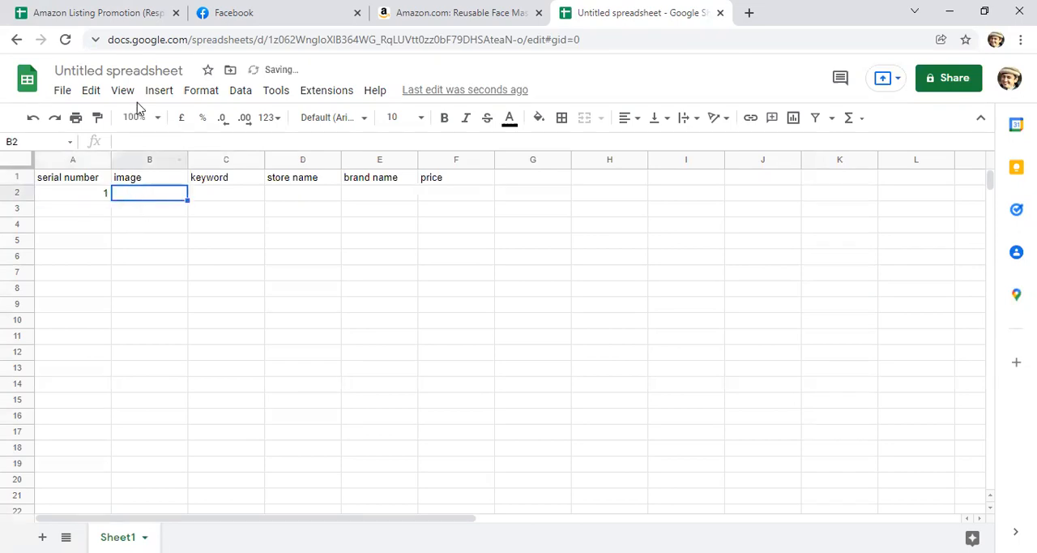
Step: Select rows 1 to 10 and increase their height evenly to make room for product images
left_click(17, 193)
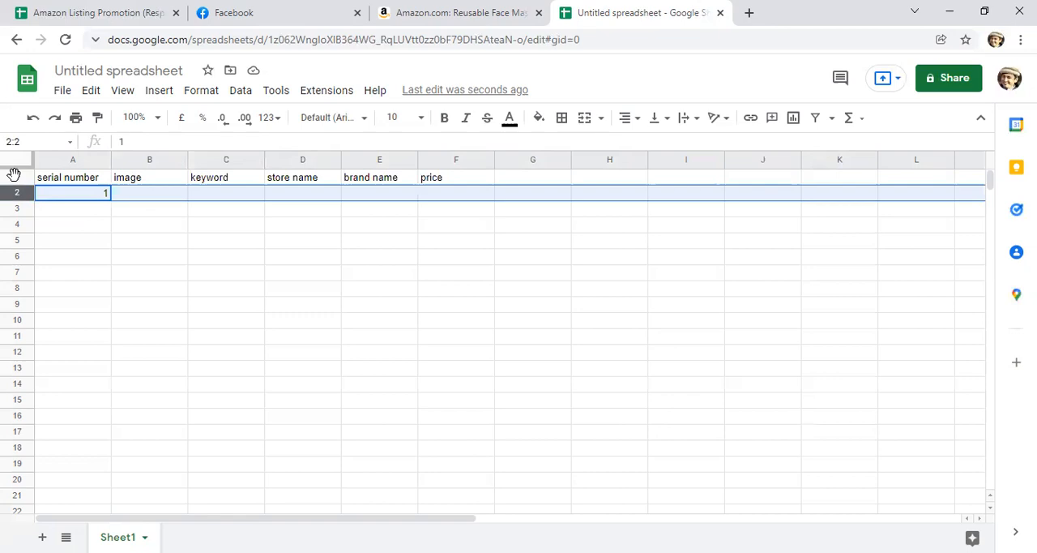
left_click(15, 176)
left_click(19, 326, "shift")
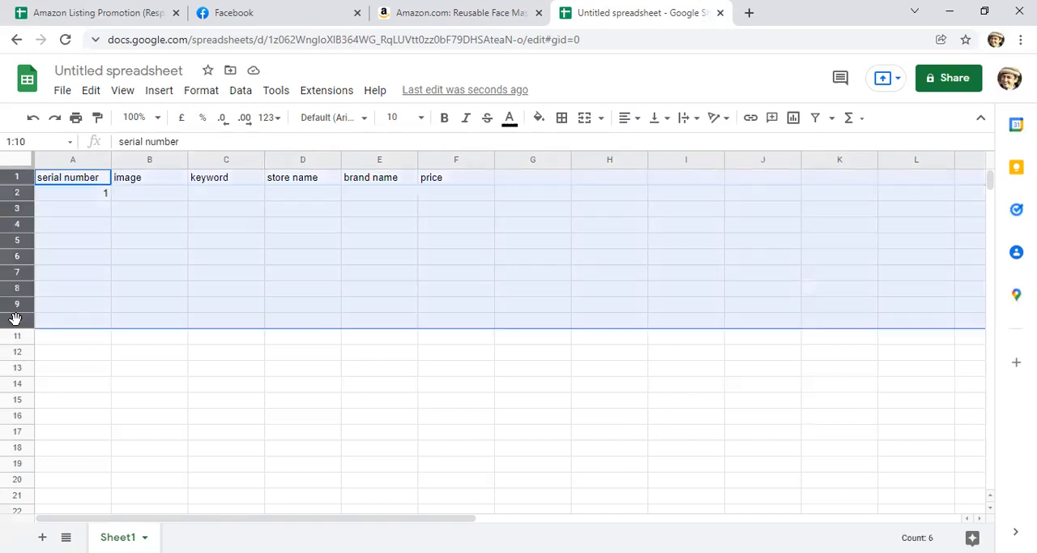
left_click_drag(16, 329, 17, 361)
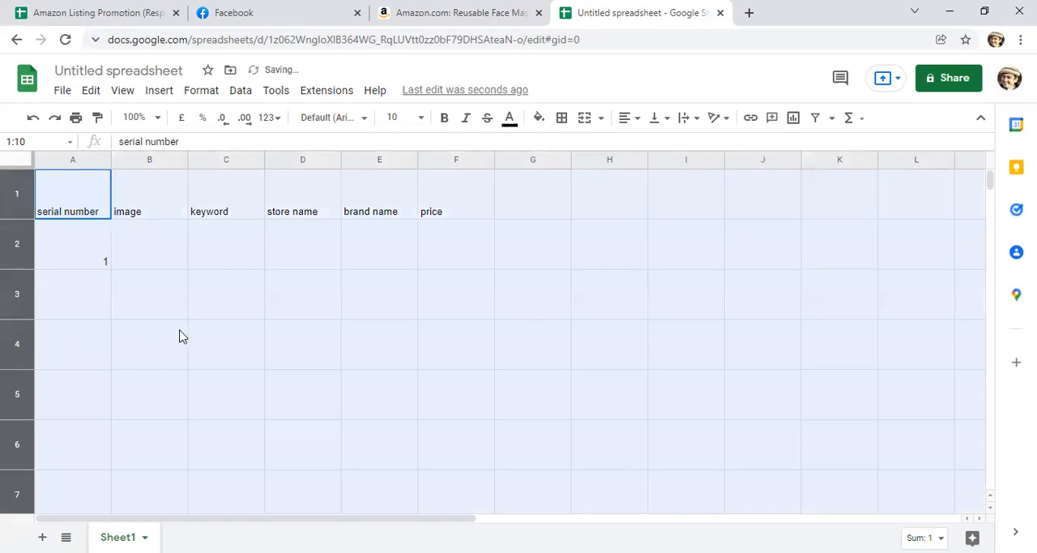
left_click(213, 306)
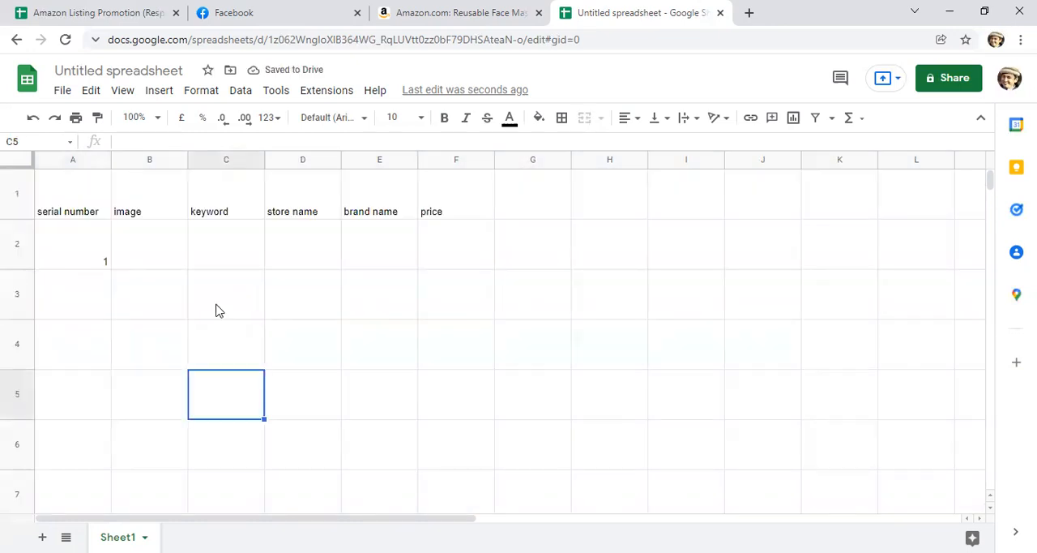
Step: Insert the face mask picture "WhatsApp Image 2022-01-07 at 9.47.40 PM" from Downloads inside cell B2
left_click(100, 262)
left_click(152, 258)
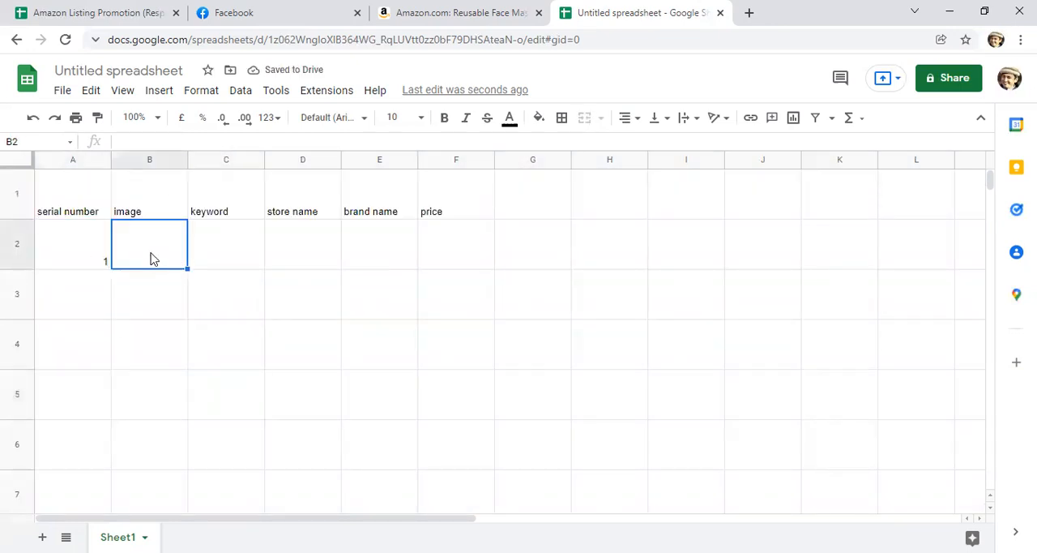
left_click(166, 96)
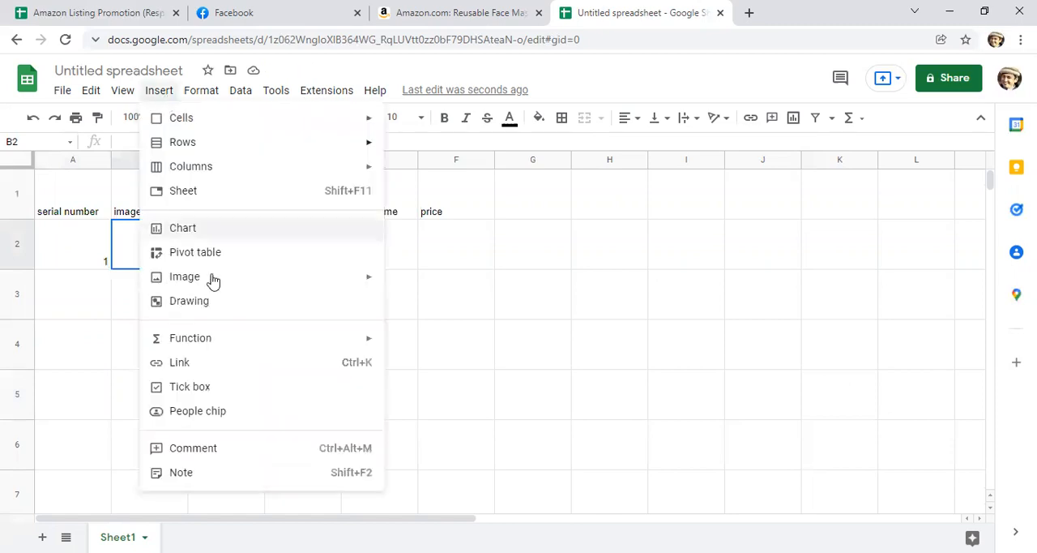
mouse_move(212, 281)
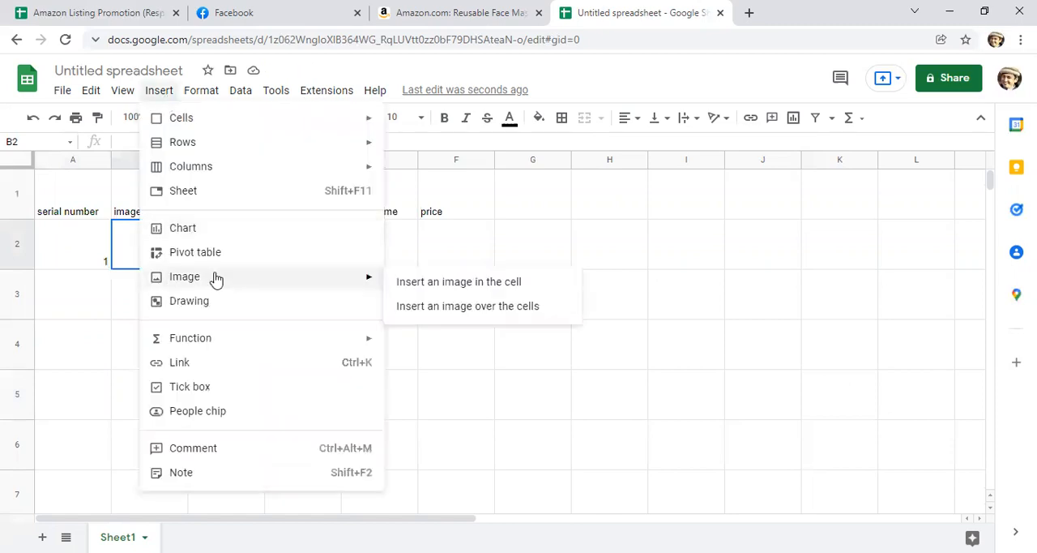
left_click(474, 286)
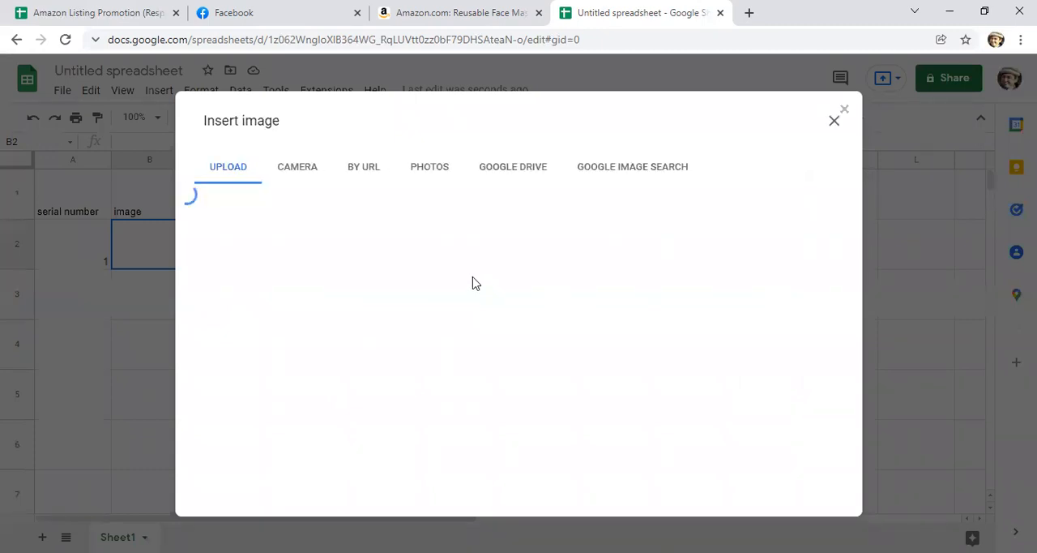
left_click(516, 399)
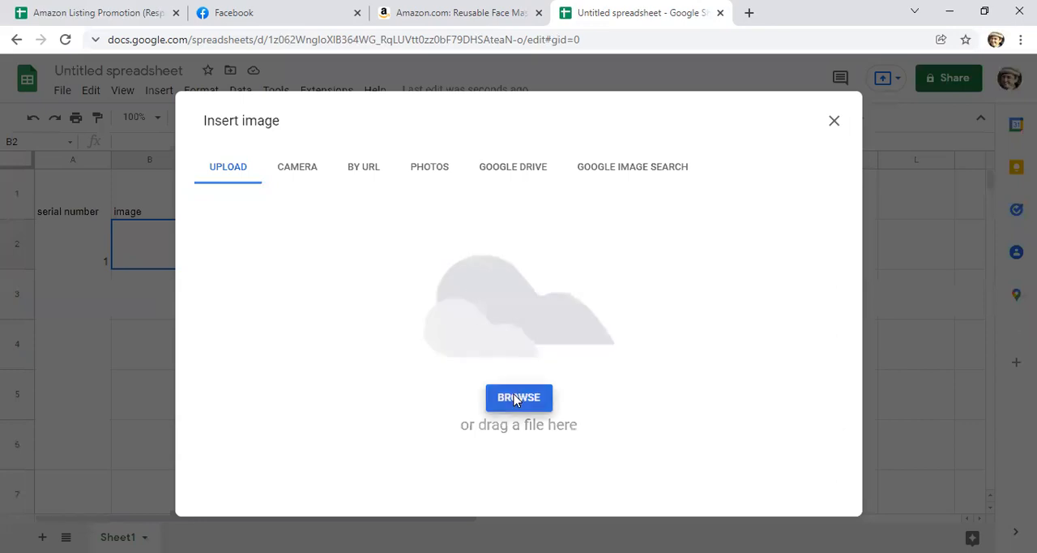
scroll(359, 253, "down", 5)
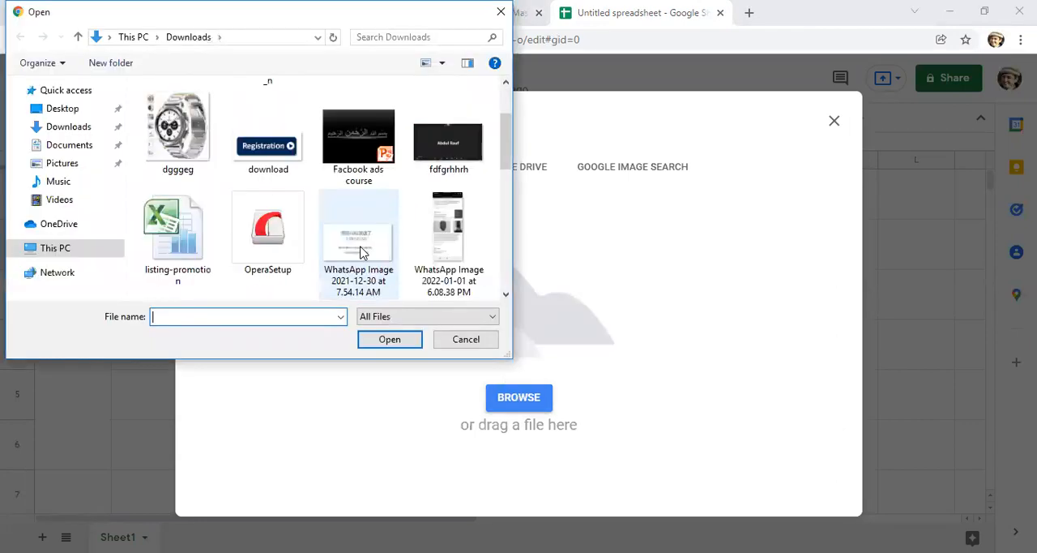
scroll(362, 253, "up", 3)
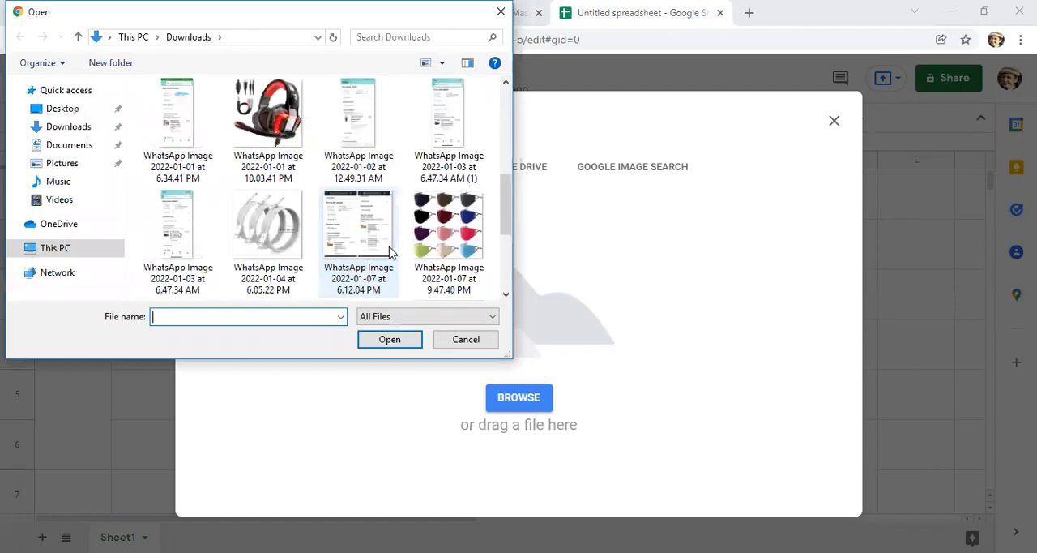
left_click(451, 235)
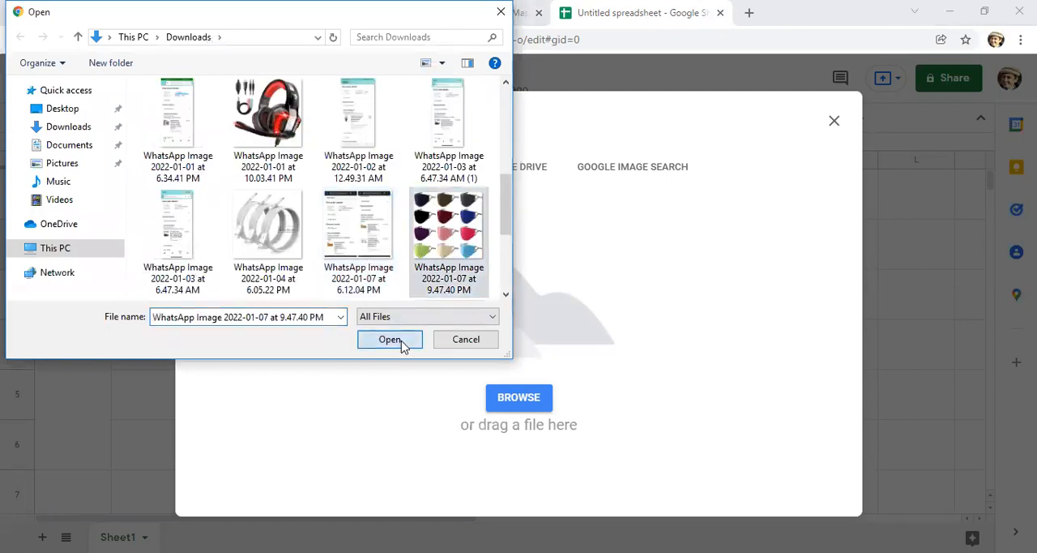
left_click(390, 339)
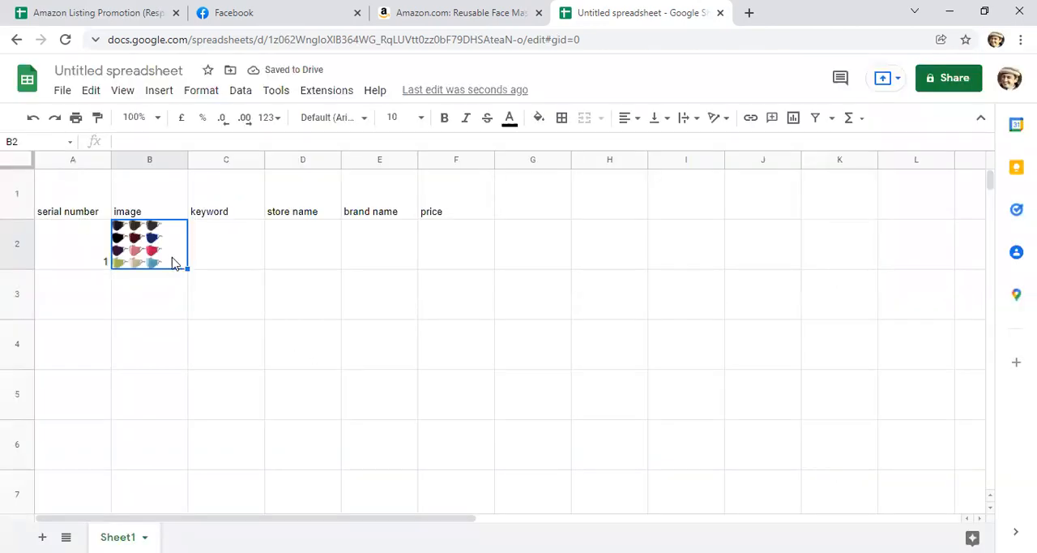
Step: Enter "Face Mask" as the product's keyword in cell C2
left_click(220, 256)
left_click(73, 256)
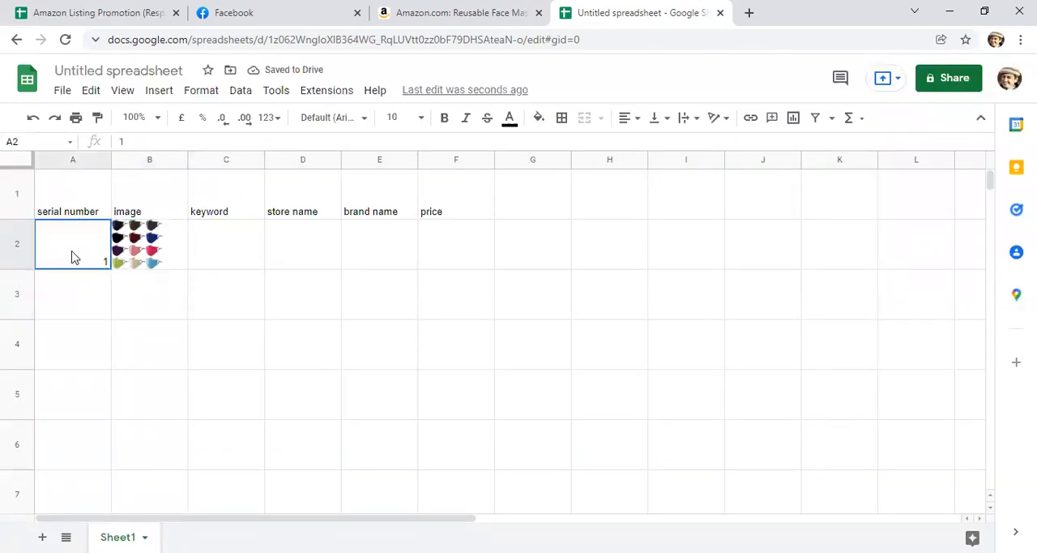
left_click(203, 255)
type("Face Ms")
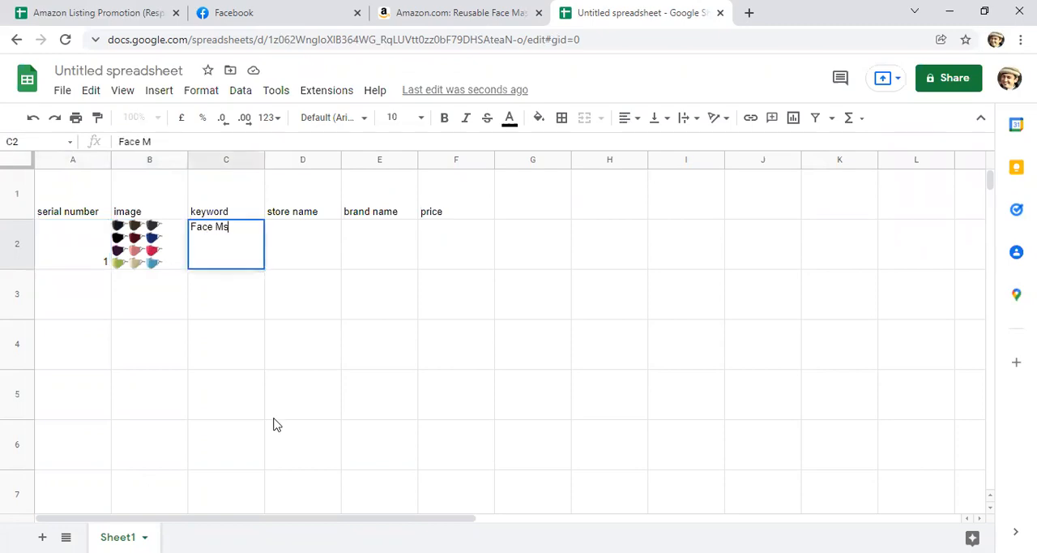
key("BackSpace")
type("ask")
Step: Enter "win-win direct" as the store name in cell D2
left_click(293, 250)
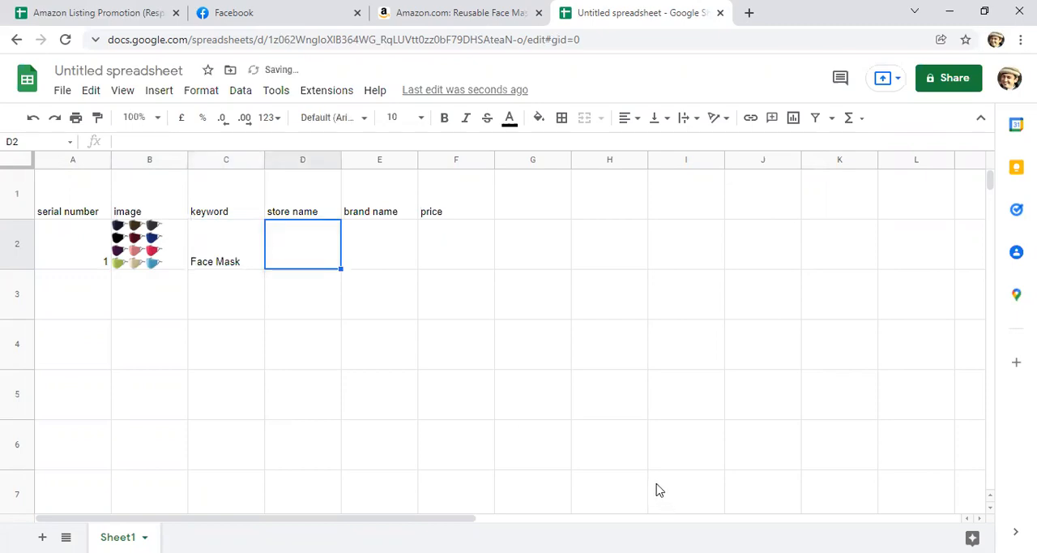
type("win")
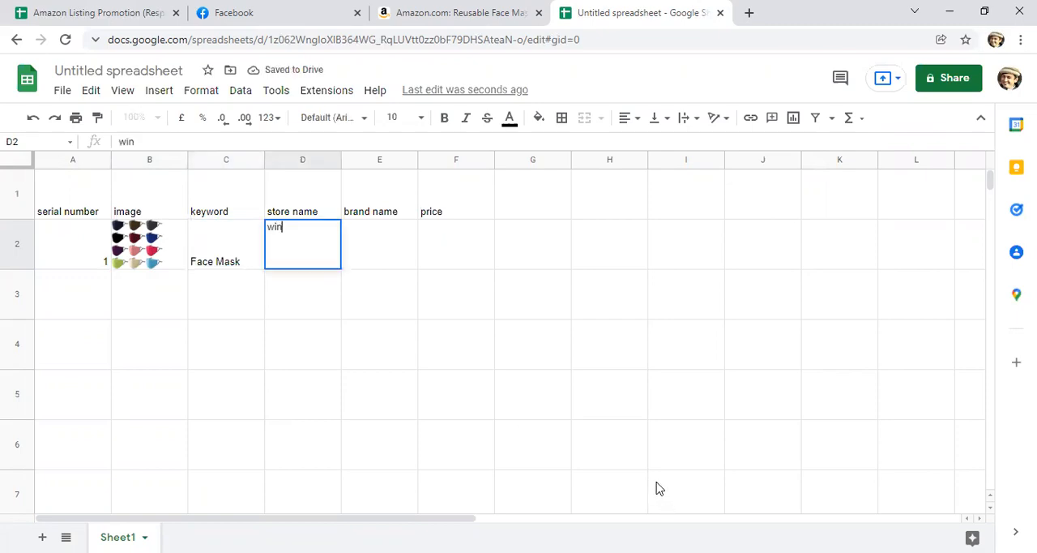
type("-win direct")
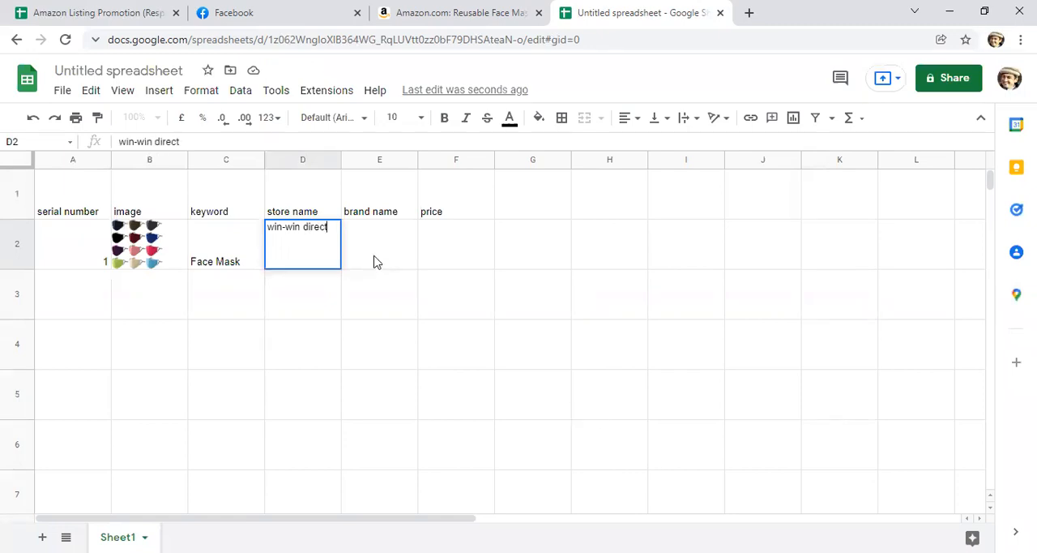
Step: Look up the brand on the Amazon face mask listing and enter "runhood store" as the brand name in cell E2
left_click(439, 13)
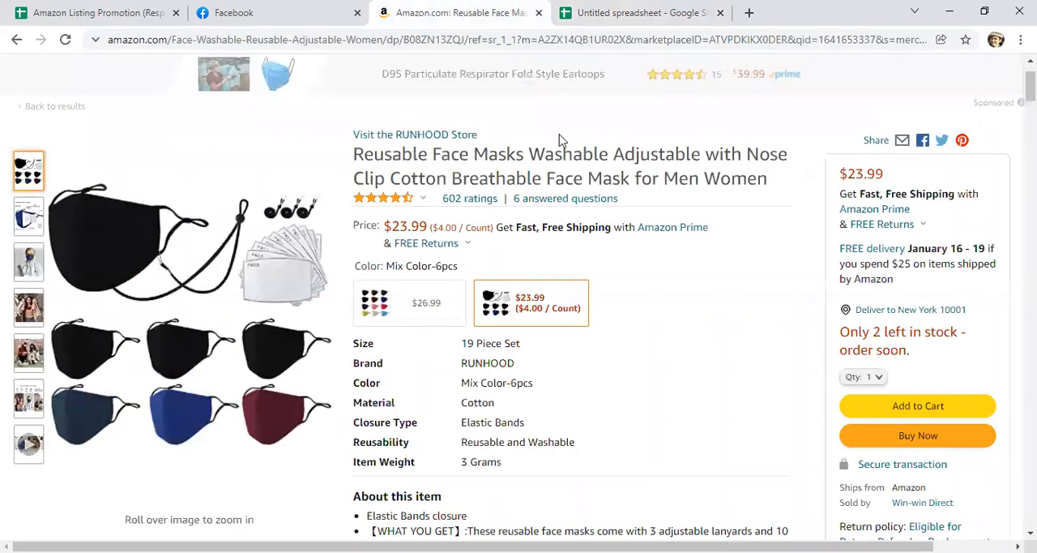
left_click_drag(498, 138, 394, 133)
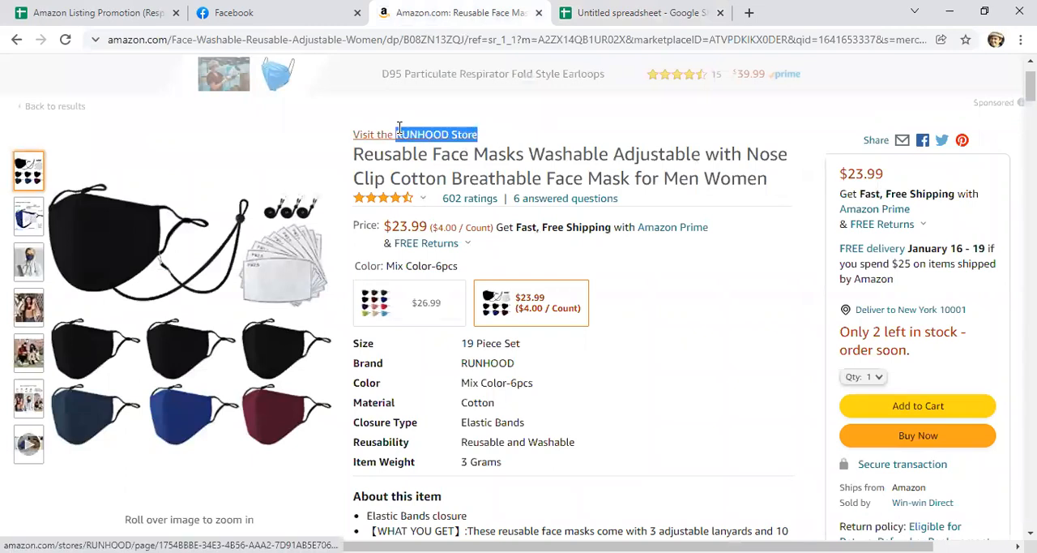
left_click(596, 13)
left_click(375, 254)
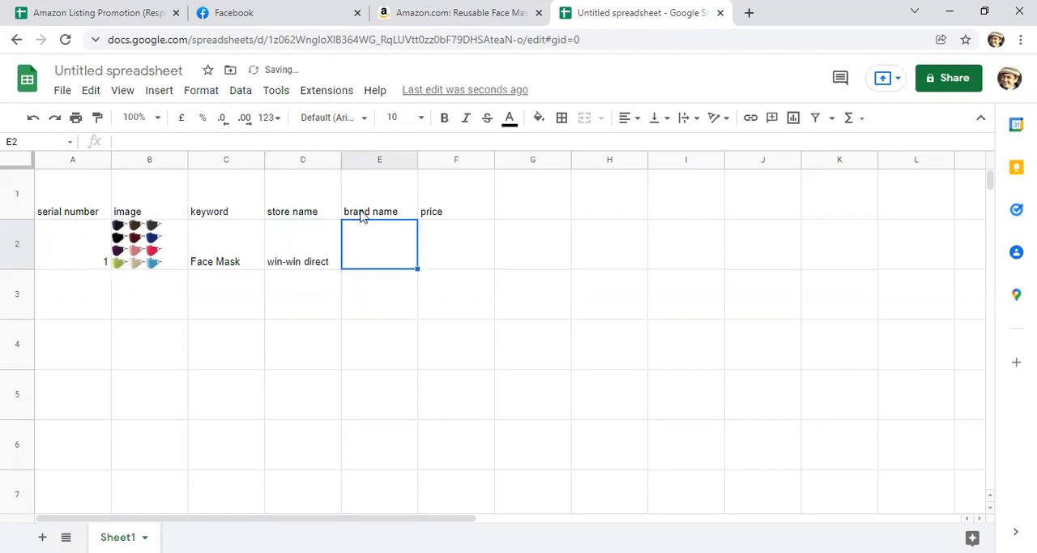
type("runhood store")
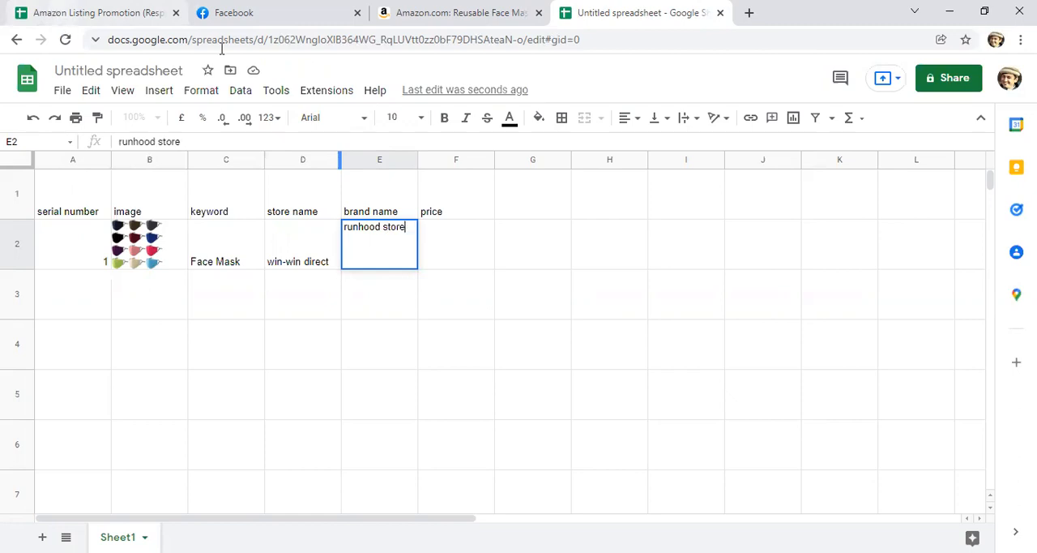
Step: Check the price on the Amazon face mask listing and enter 23.99 in cell F2
left_click(456, 20)
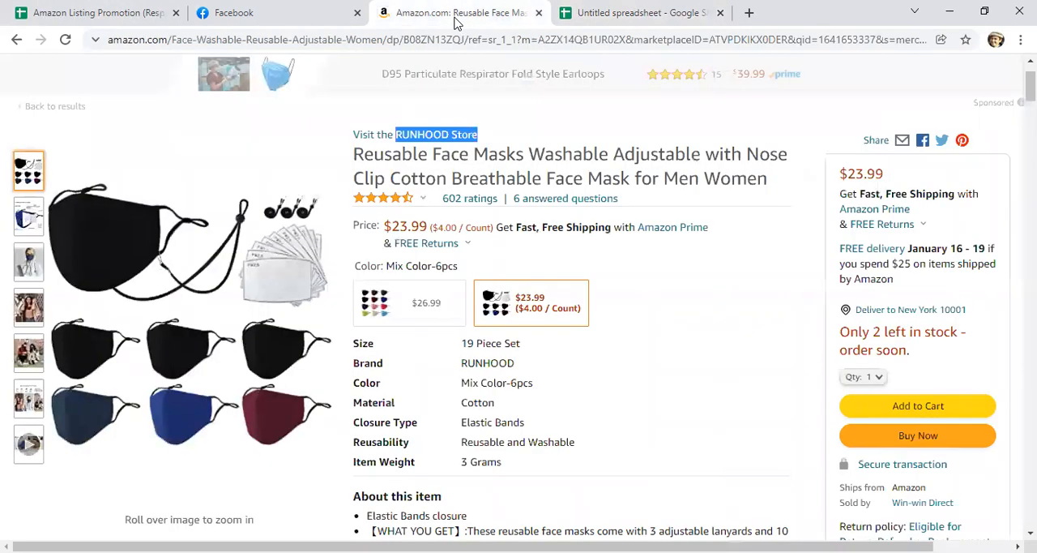
left_click(620, 11)
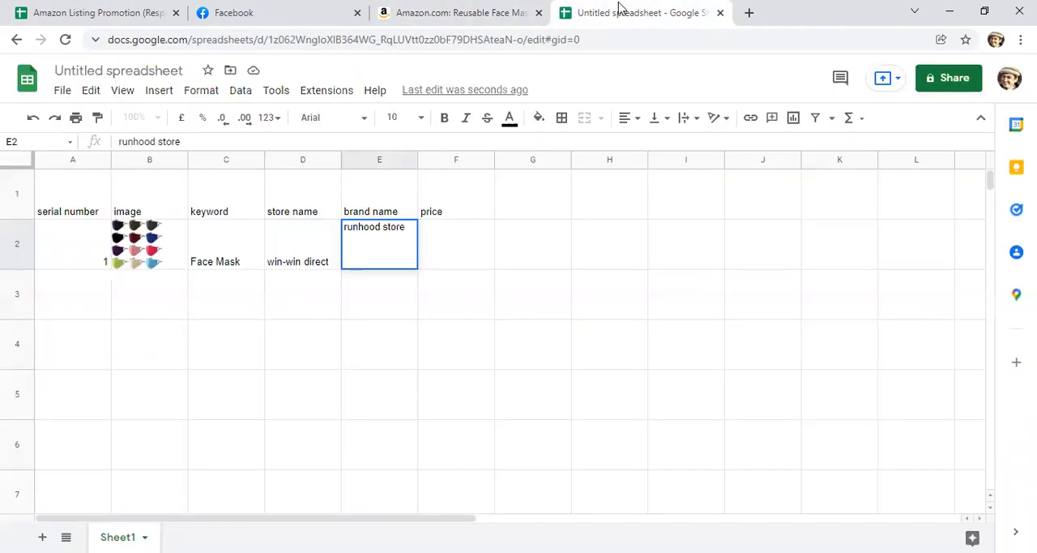
left_click(422, 244)
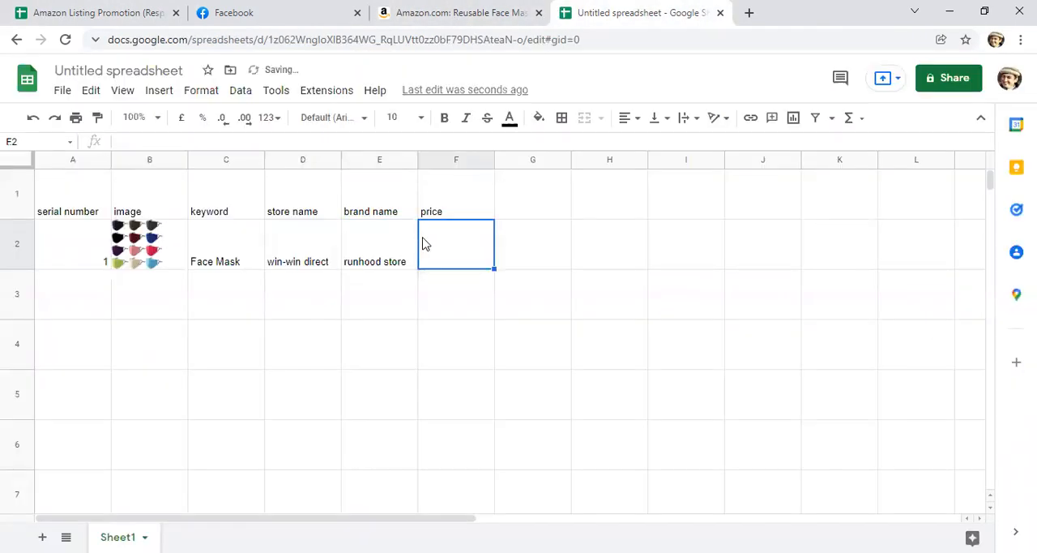
type("23.")
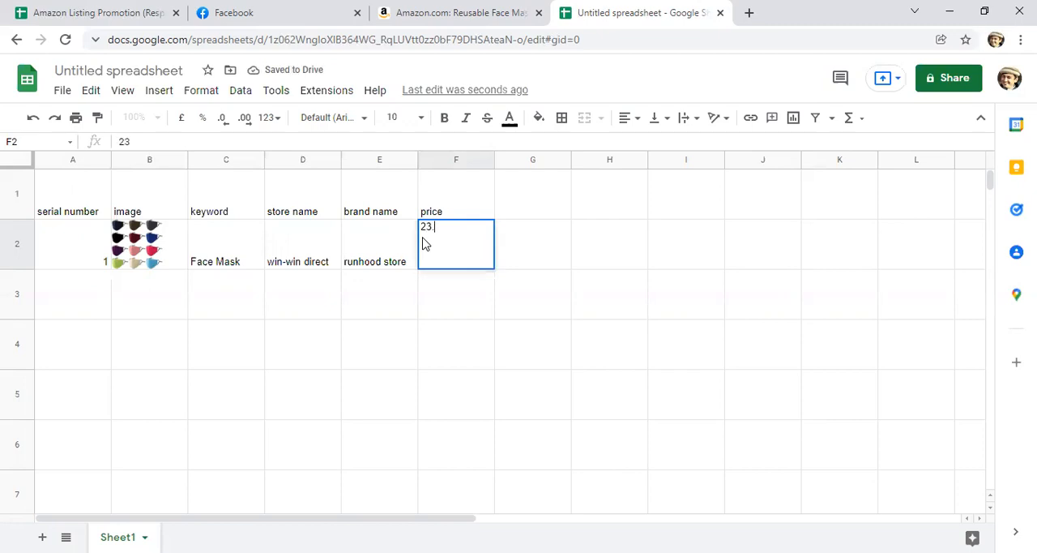
type("99")
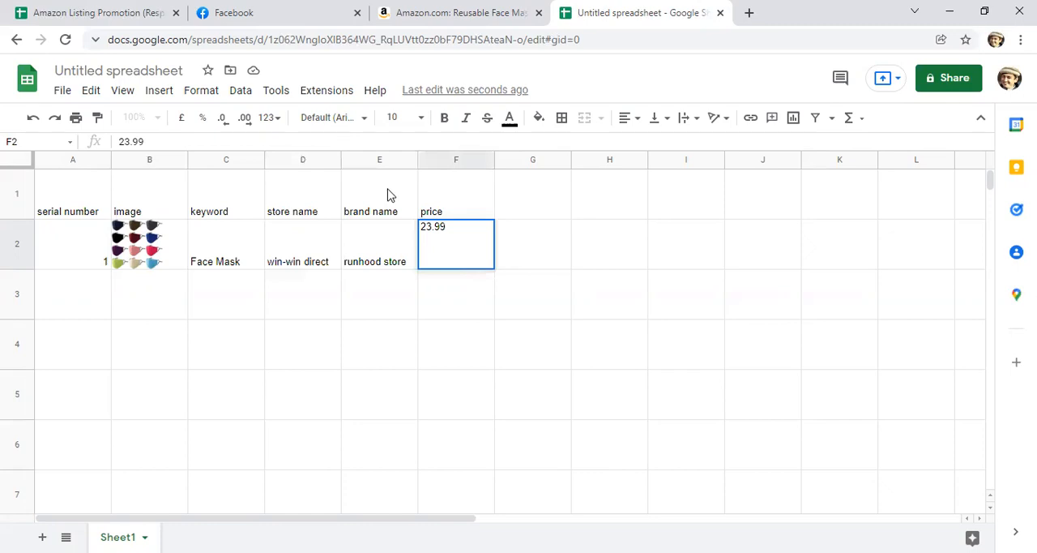
key("Return")
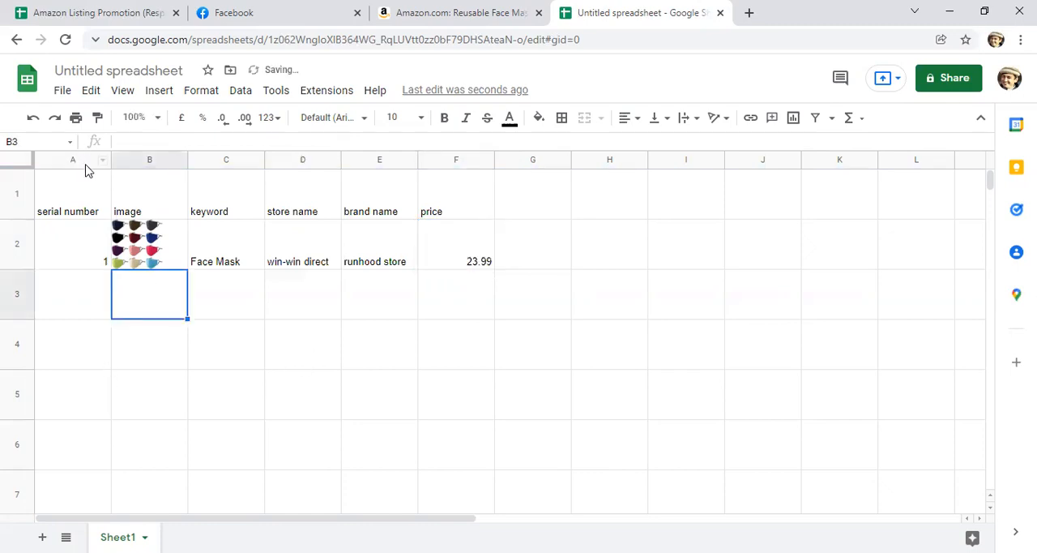
left_click(84, 166)
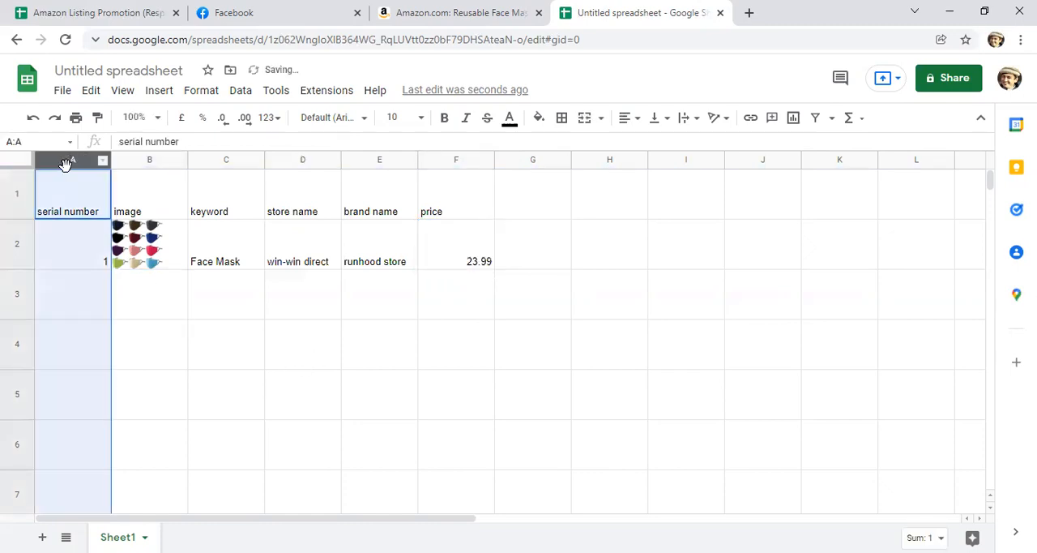
left_click(131, 168)
left_click(137, 167)
right_click(135, 167)
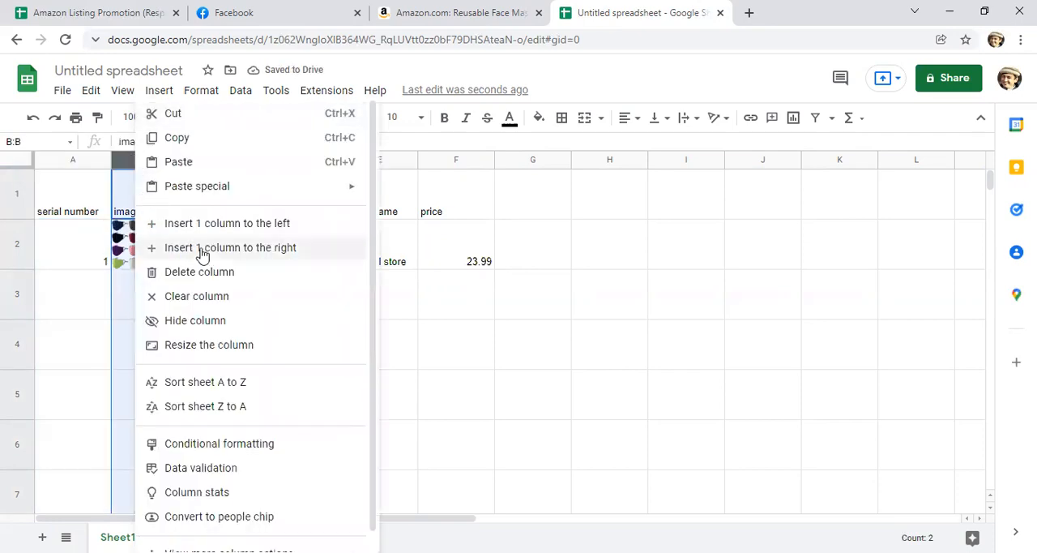
left_click(463, 316)
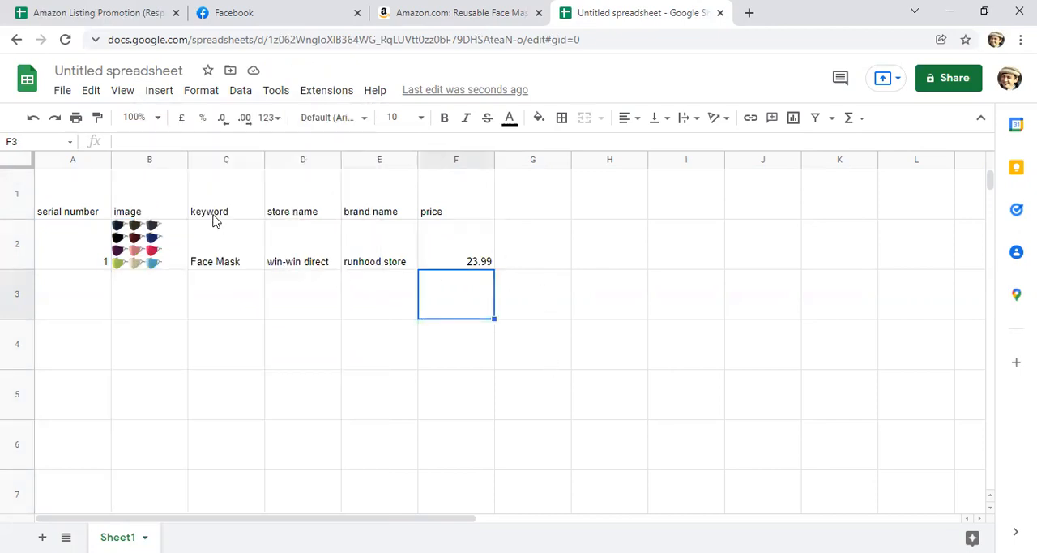
Step: Insert one empty column between the serial number and image columns
left_click(134, 159)
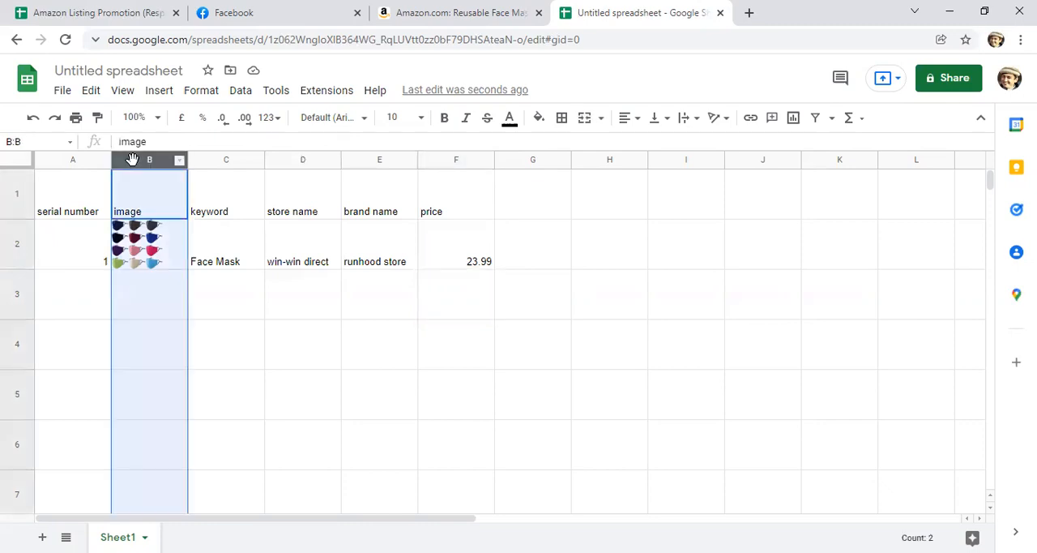
right_click(128, 158)
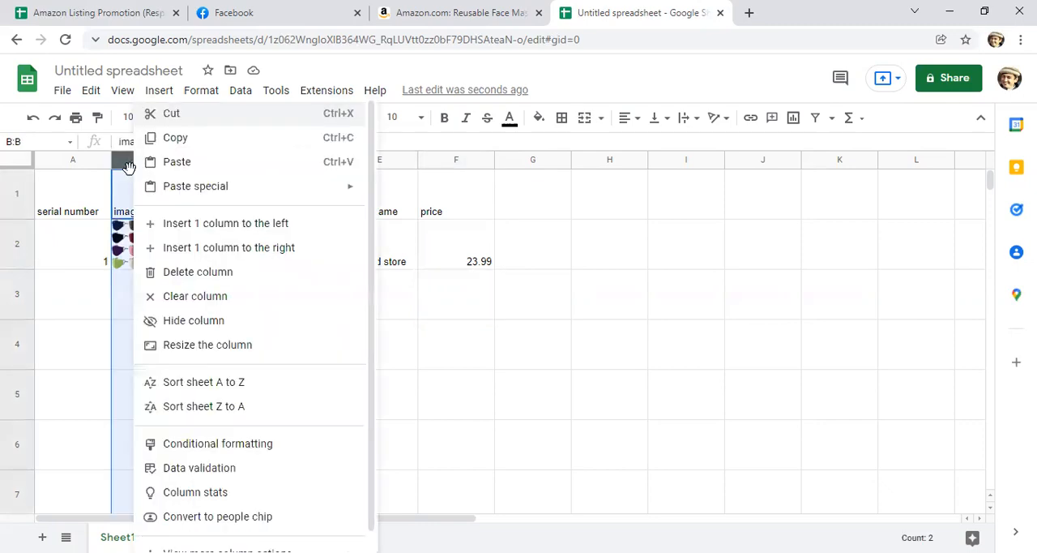
left_click(174, 231)
left_click(248, 309)
Step: Add the heading "market" in cell B1 and enter "USA" below it in cell B2
left_click(159, 245)
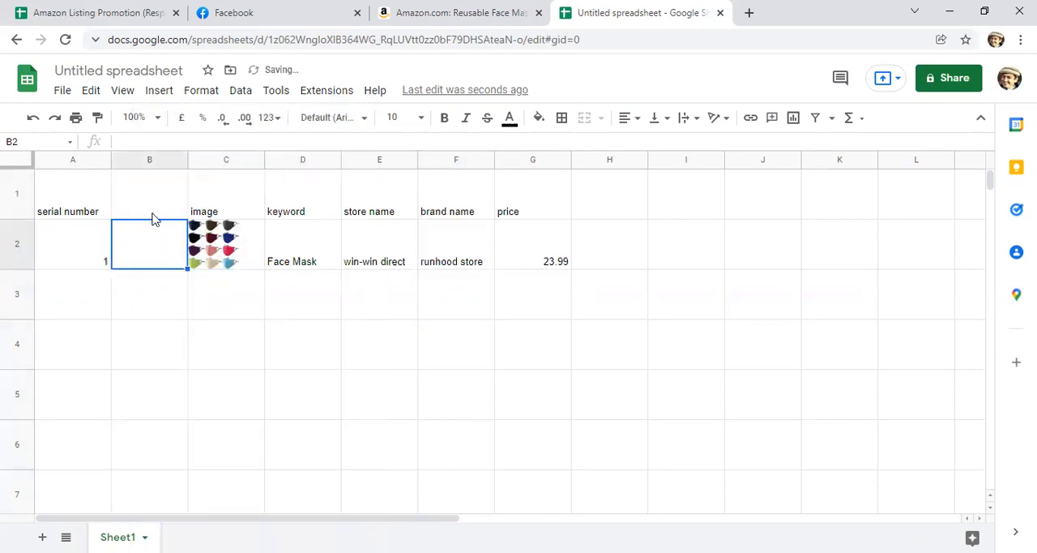
left_click(154, 216)
type("market")
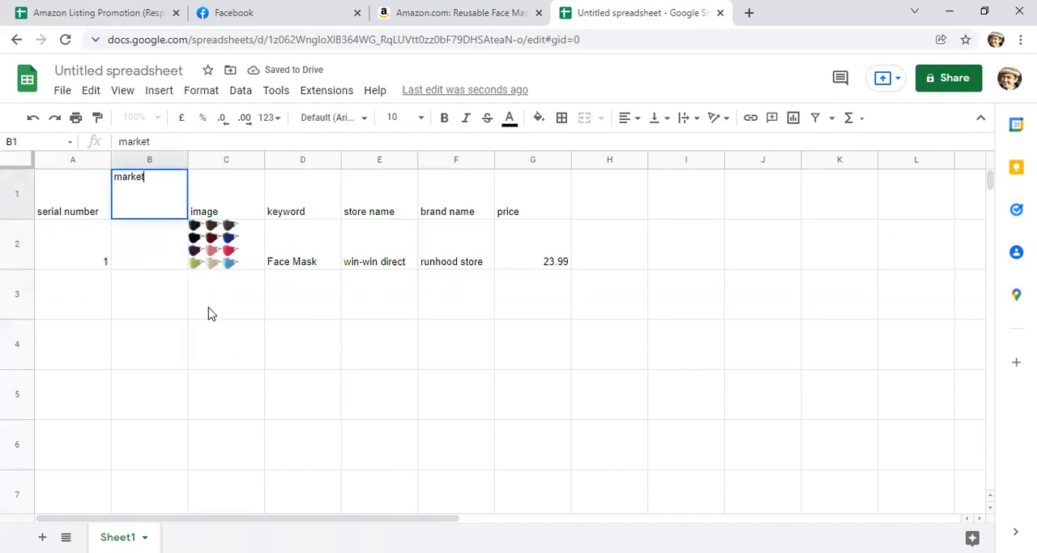
left_click(159, 248)
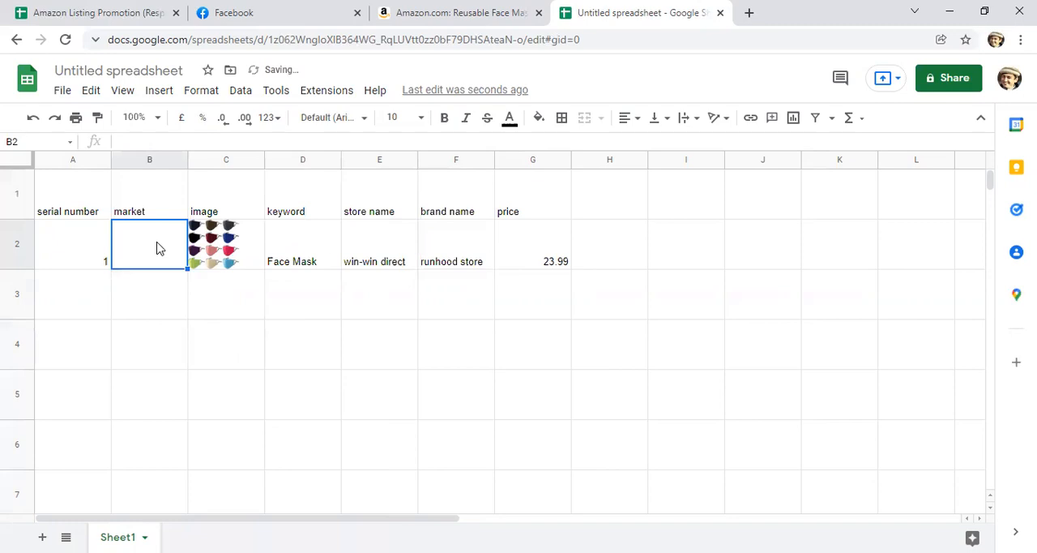
type("USA")
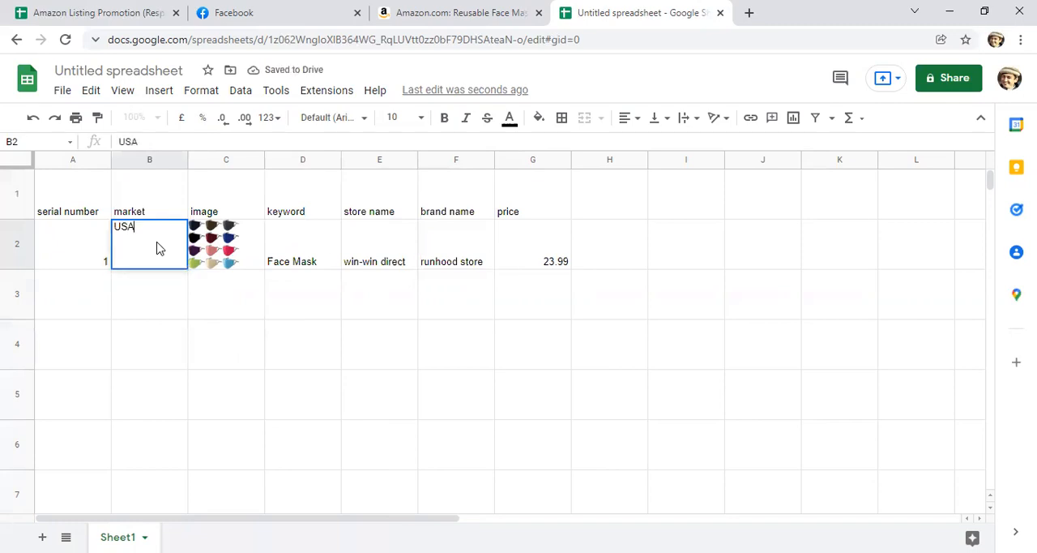
left_click(224, 333)
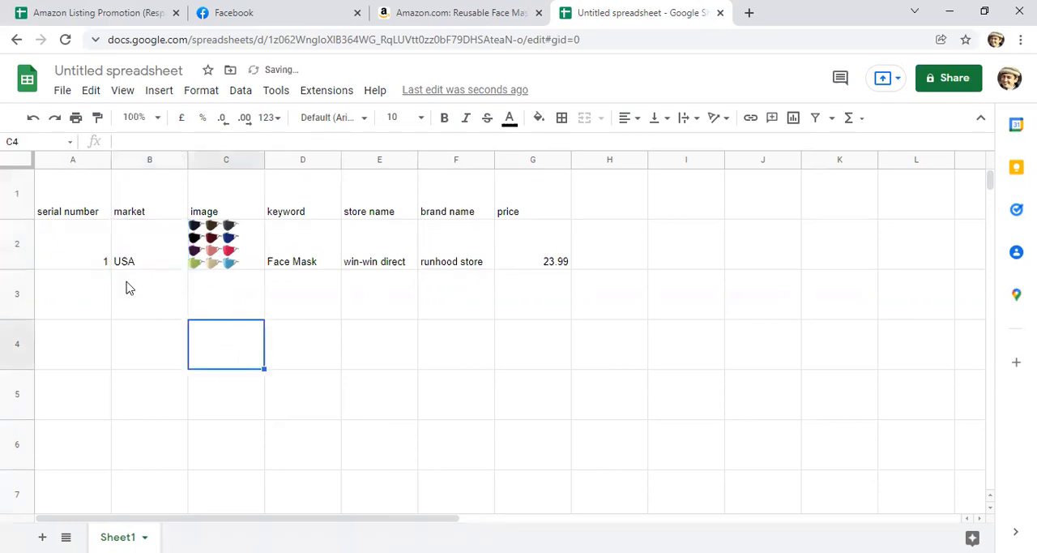
Step: Review the face mask entries in row 2, going through market, image, keyword, store name, brand name and price
left_click(19, 244)
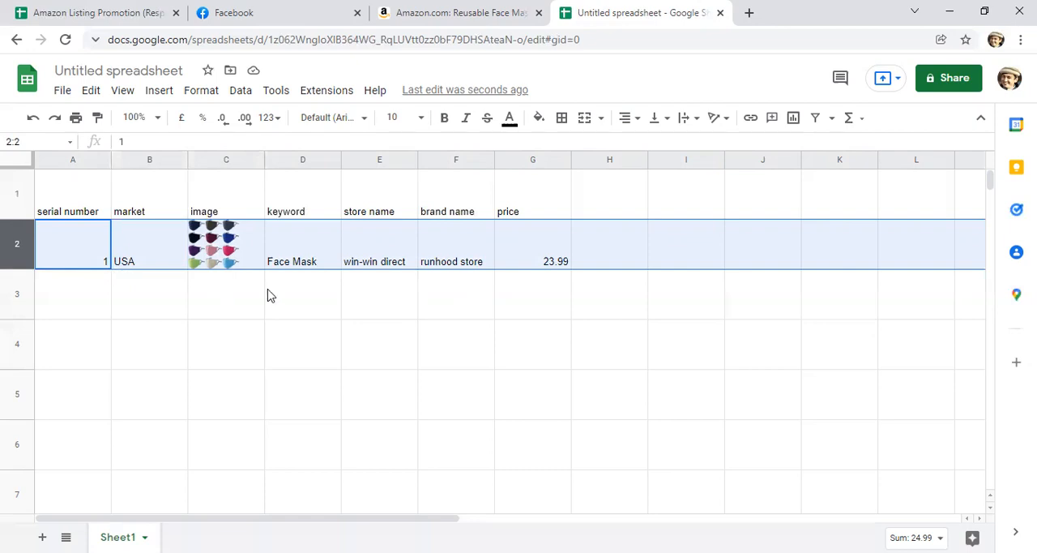
left_click(393, 301)
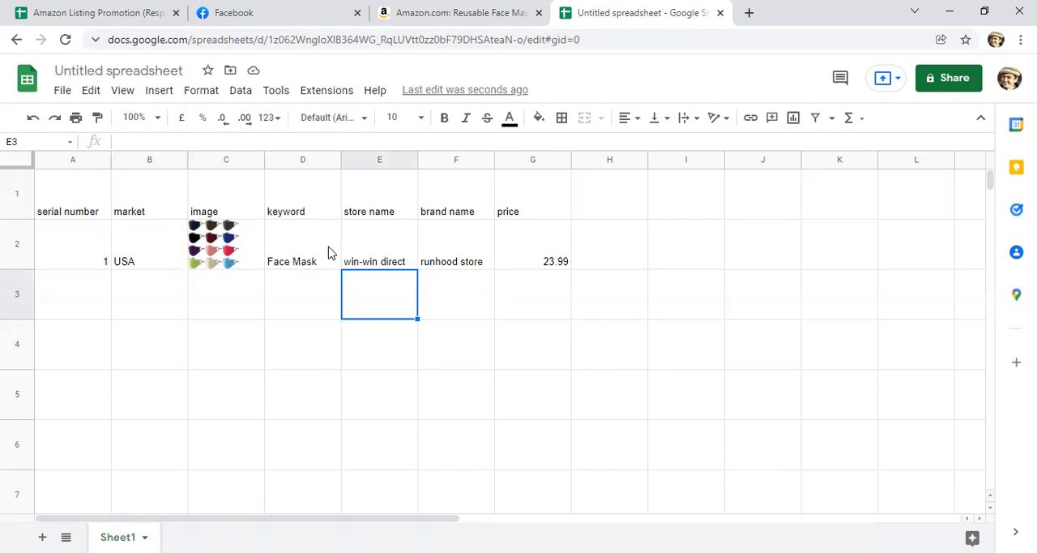
left_click(300, 259)
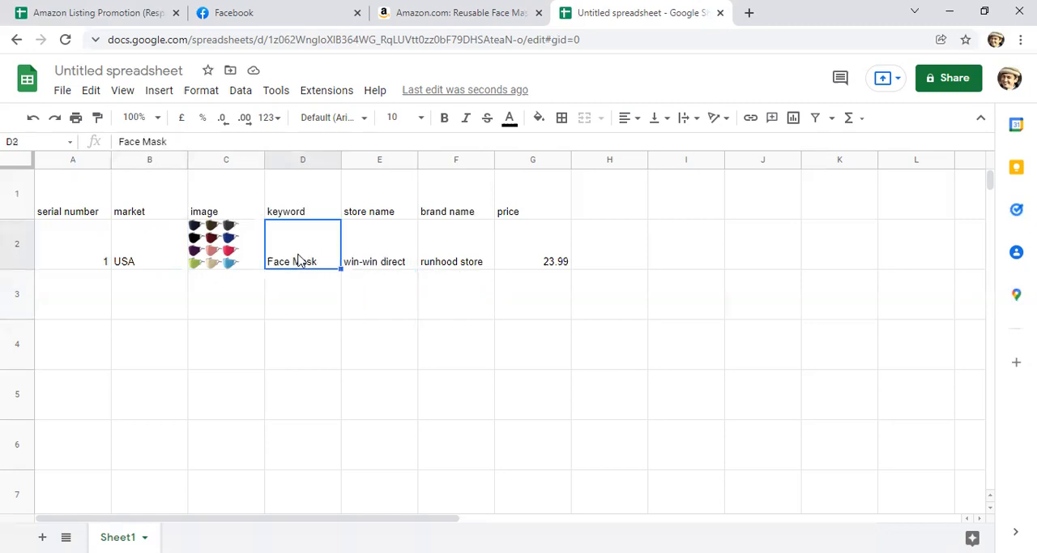
left_click(220, 256)
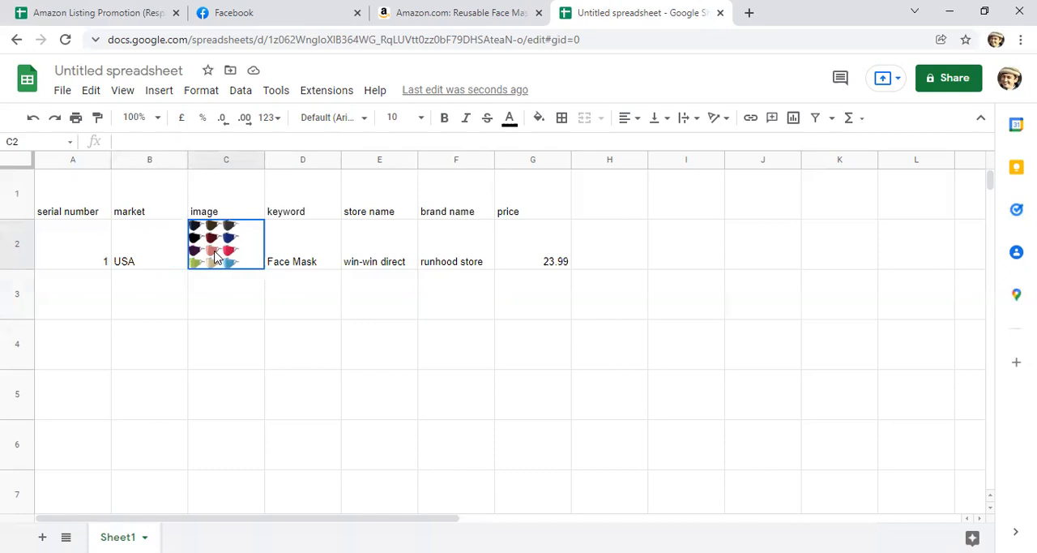
left_click(366, 261)
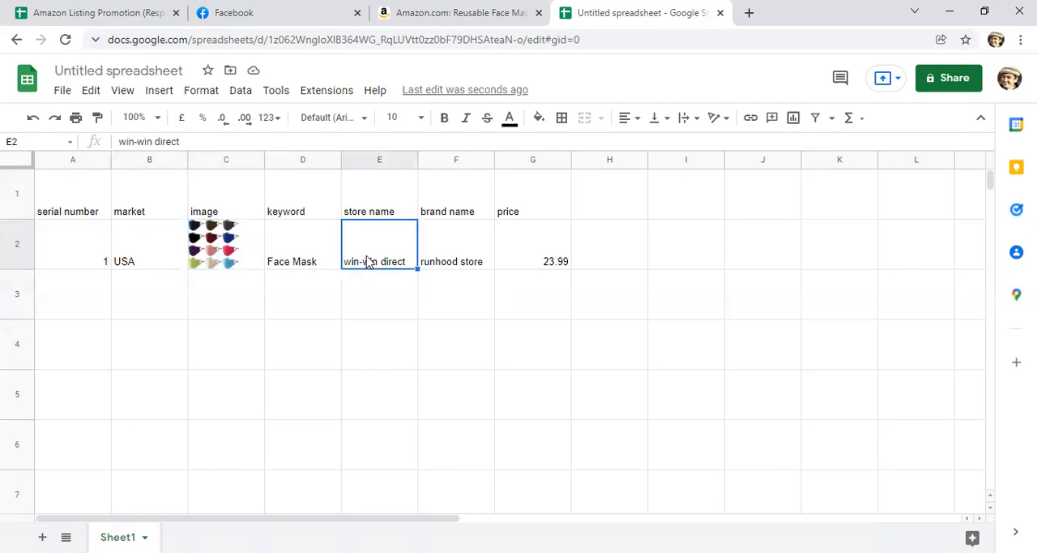
left_click(467, 266)
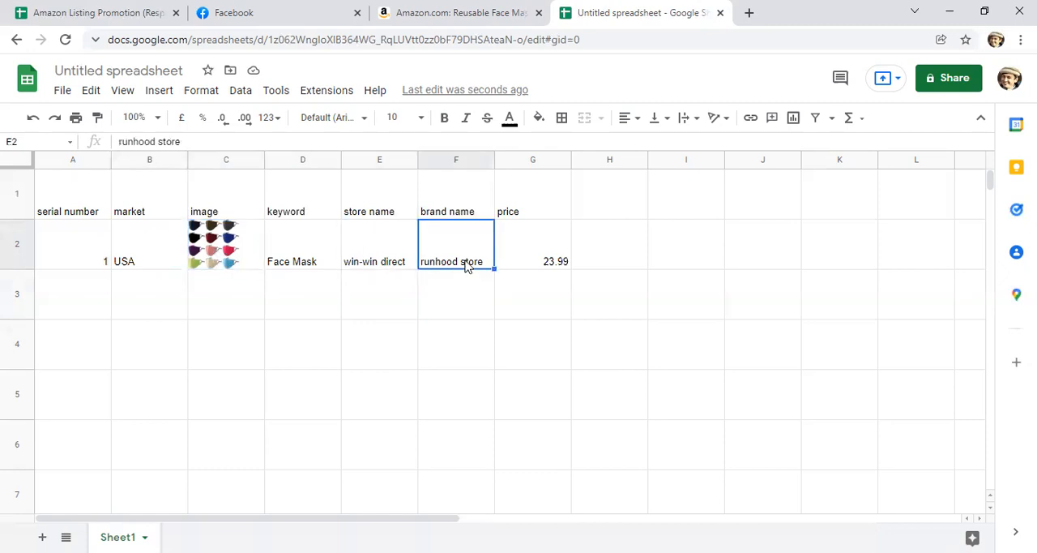
left_click(555, 264)
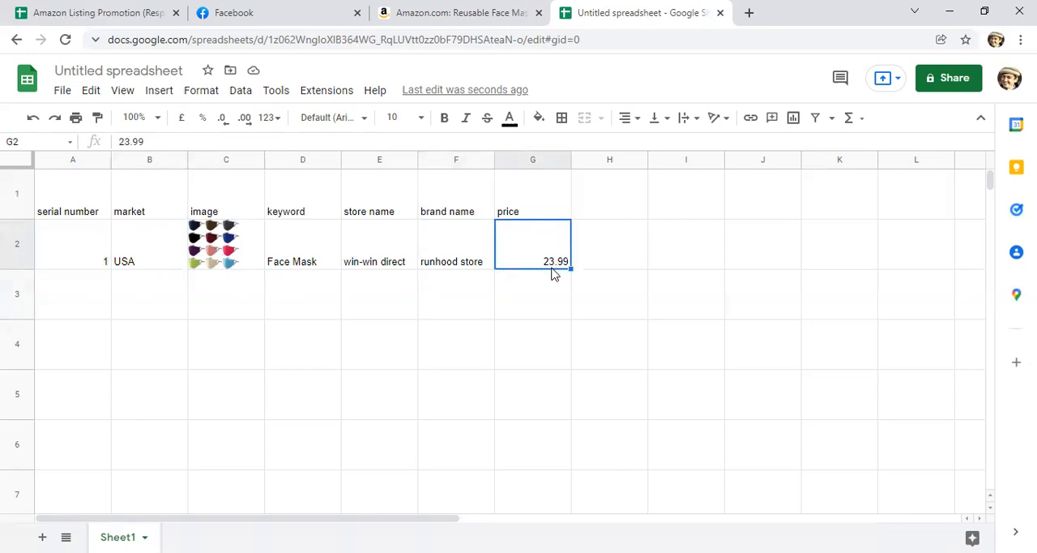
left_click(139, 267)
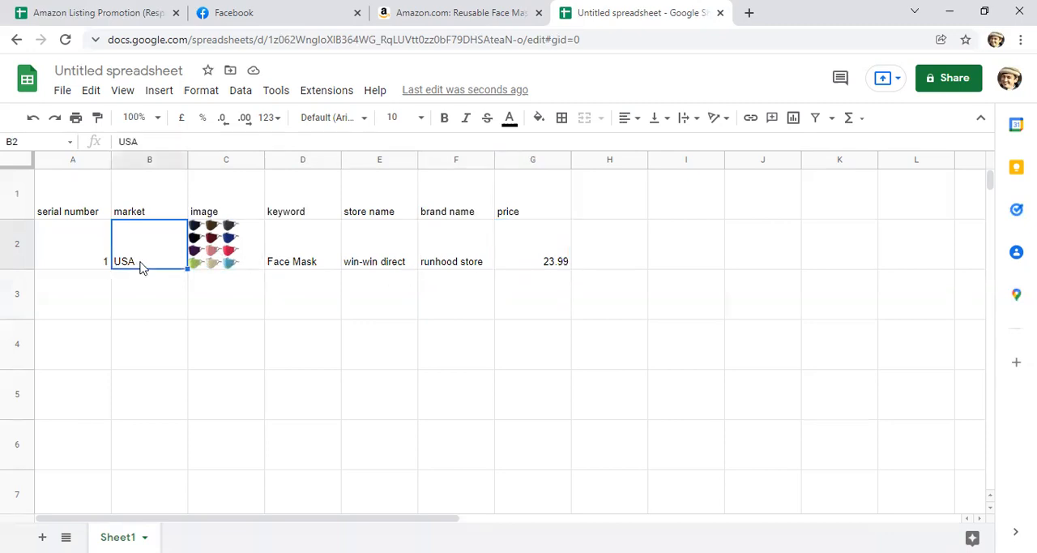
left_click(215, 256)
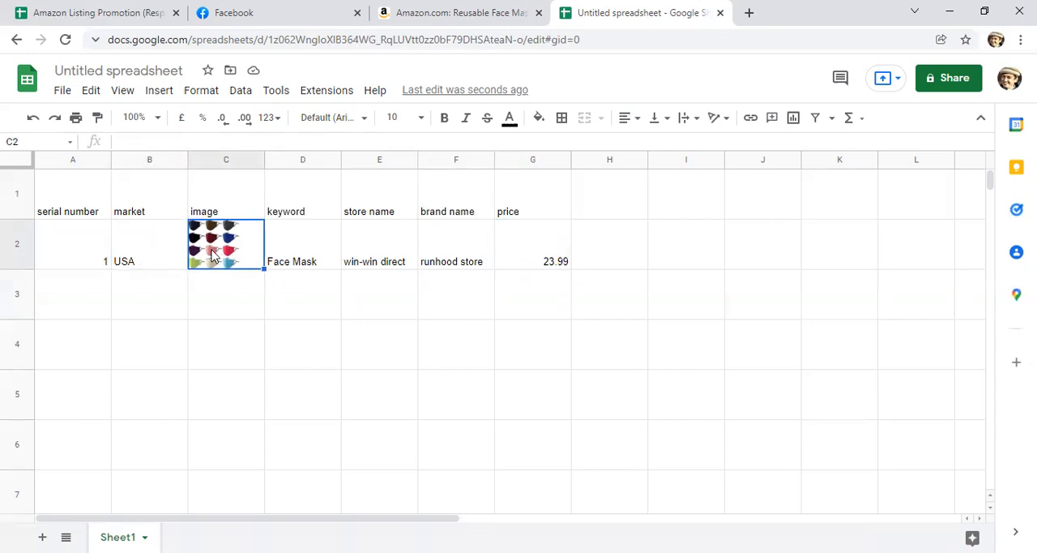
left_click(292, 257)
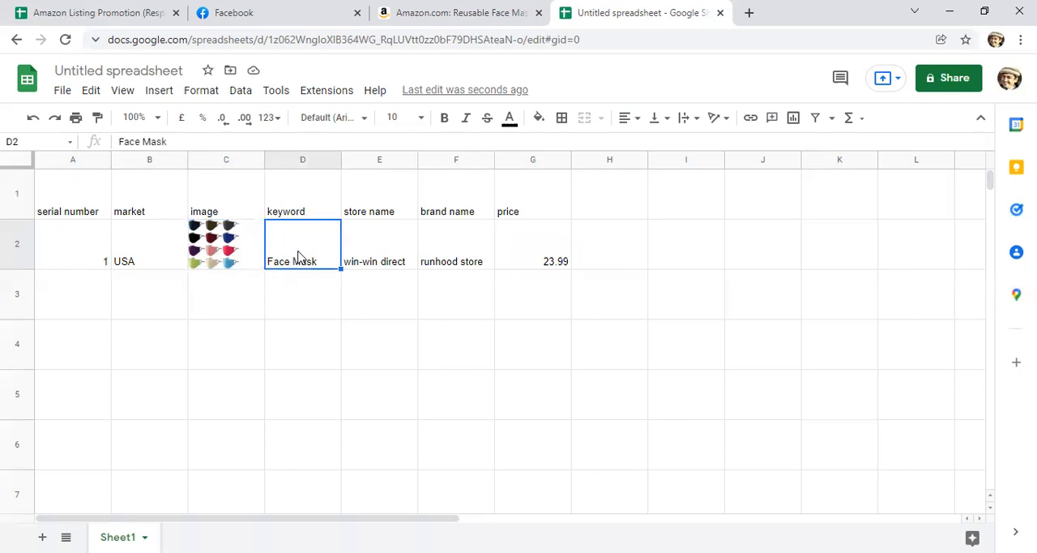
left_click(367, 254)
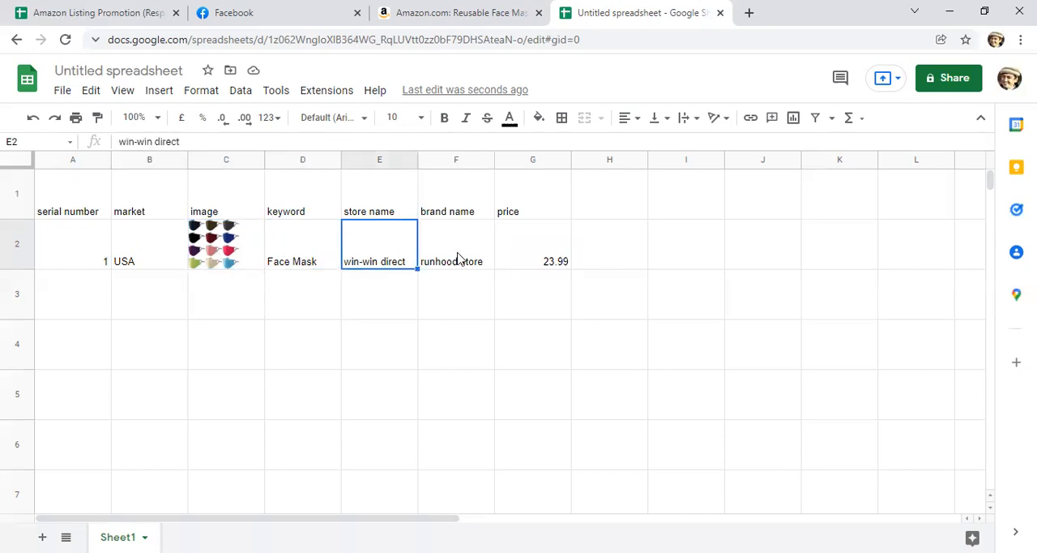
left_click(235, 302)
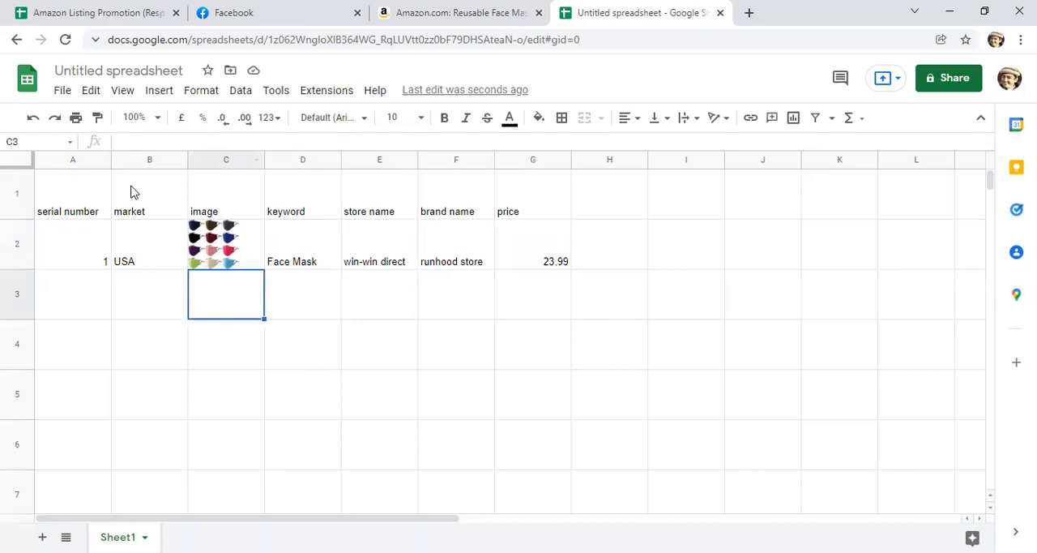
left_click(161, 315)
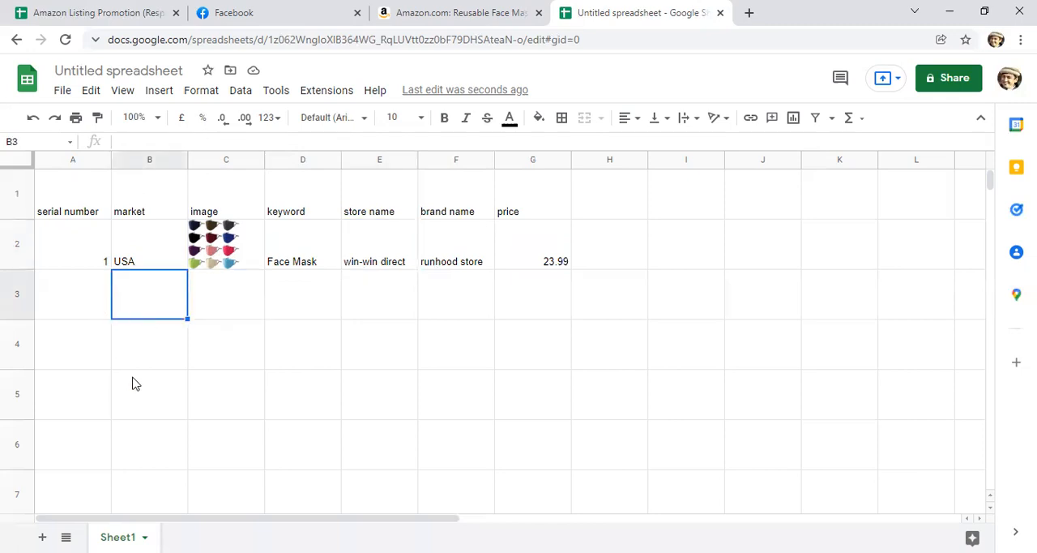
scroll(134, 381, "down", 3)
scroll(137, 374, "up", 3)
left_click(216, 304)
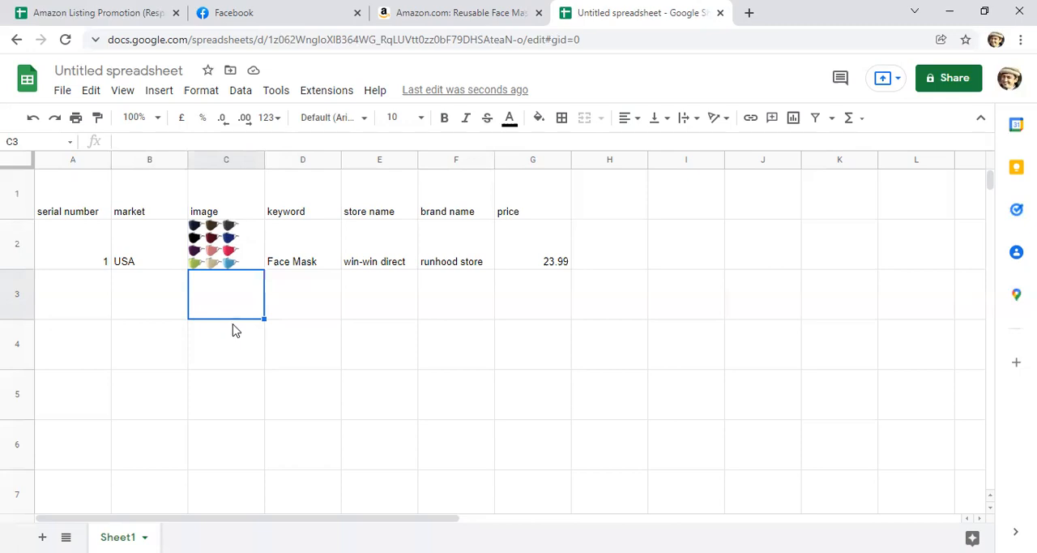
left_click(284, 302)
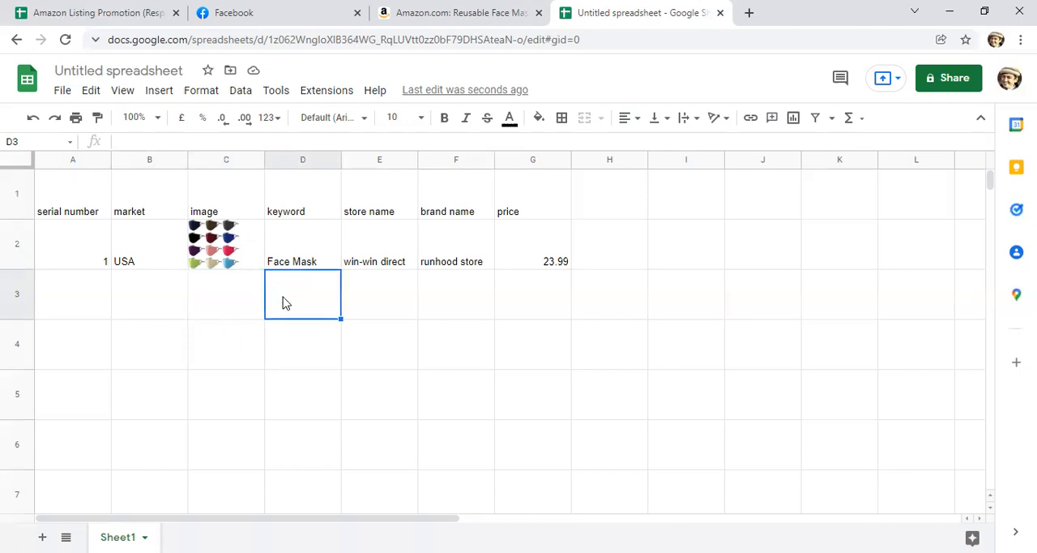
left_click(225, 311)
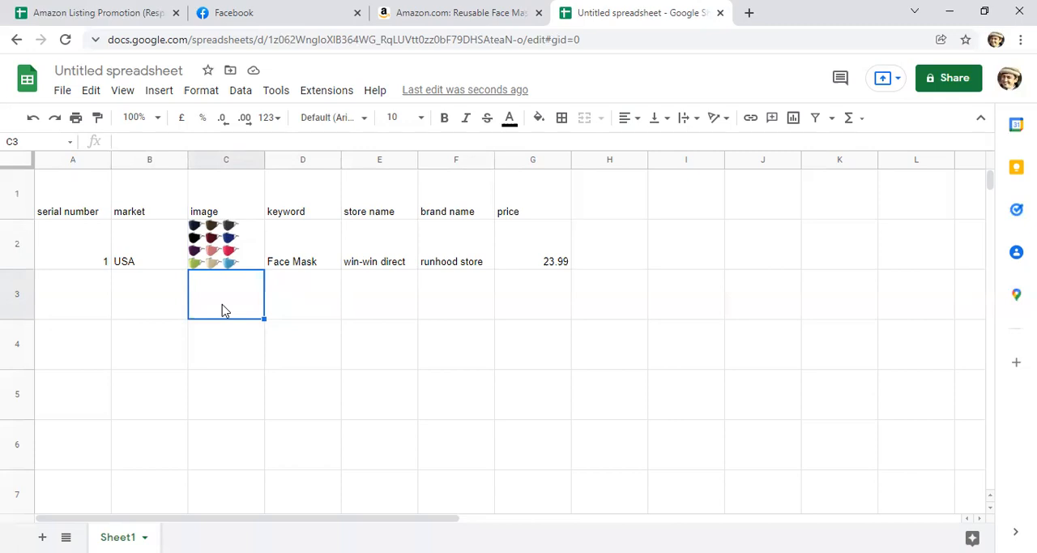
left_click(154, 305)
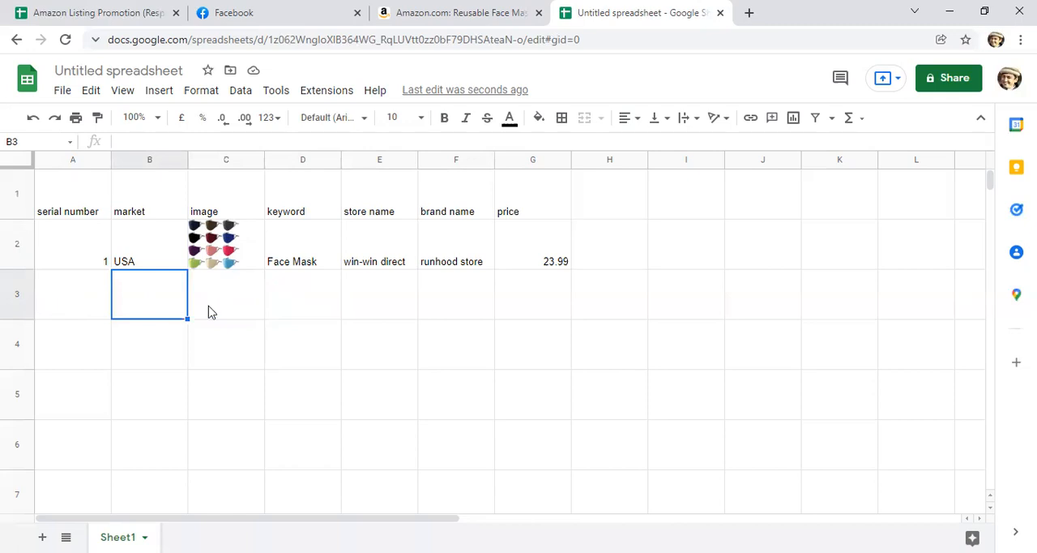
left_click(270, 308)
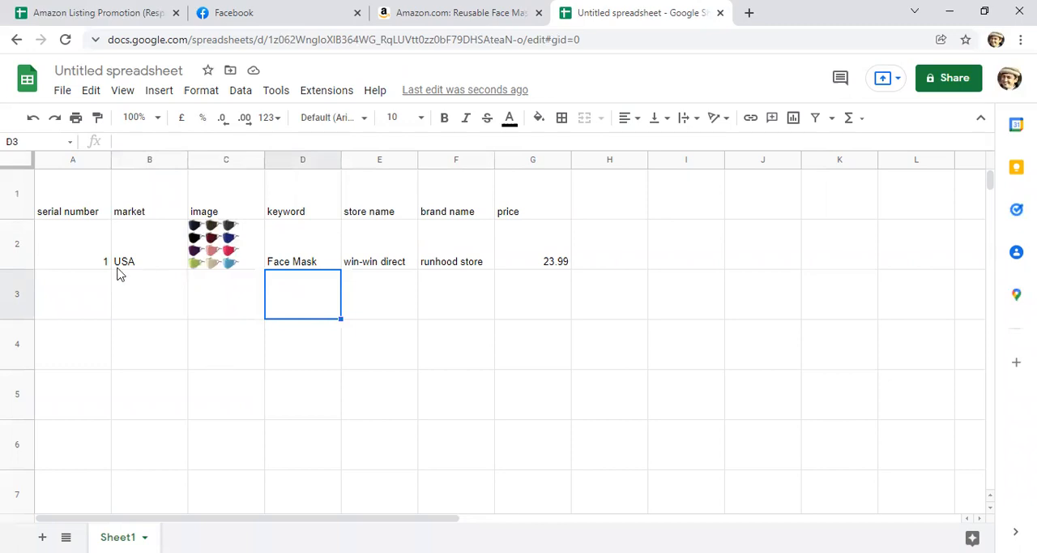
Step: Duplicate the complete face mask entry from row 2 into rows 3, 4, 5 and 6
left_click(10, 246)
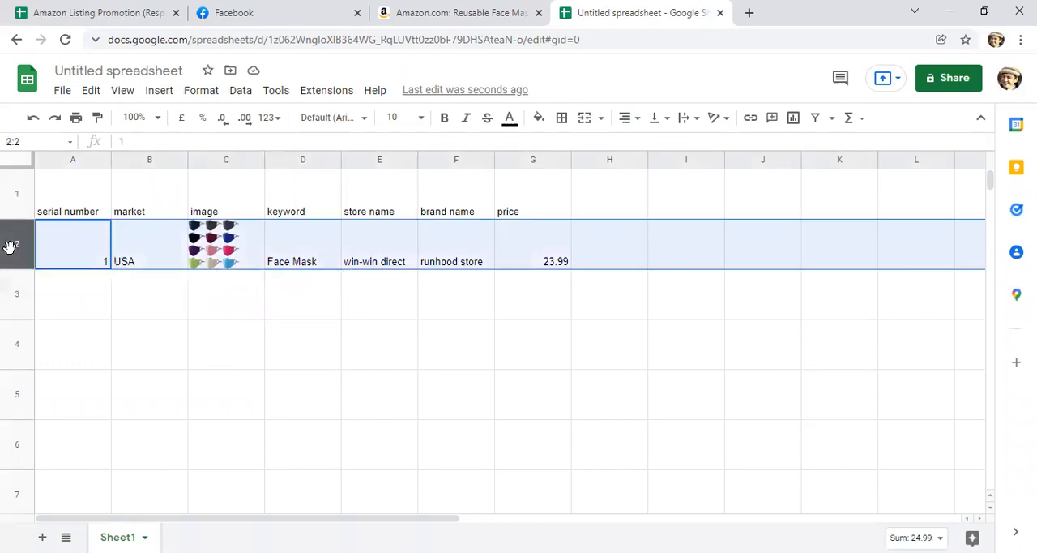
key("ctrl+c")
left_click(20, 289)
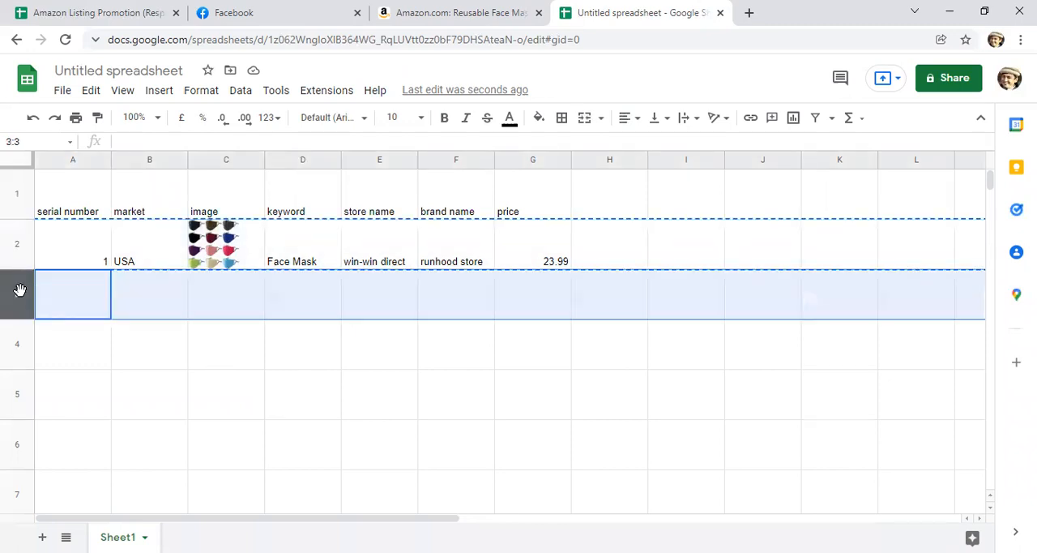
key("ctrl+v")
left_click(22, 345)
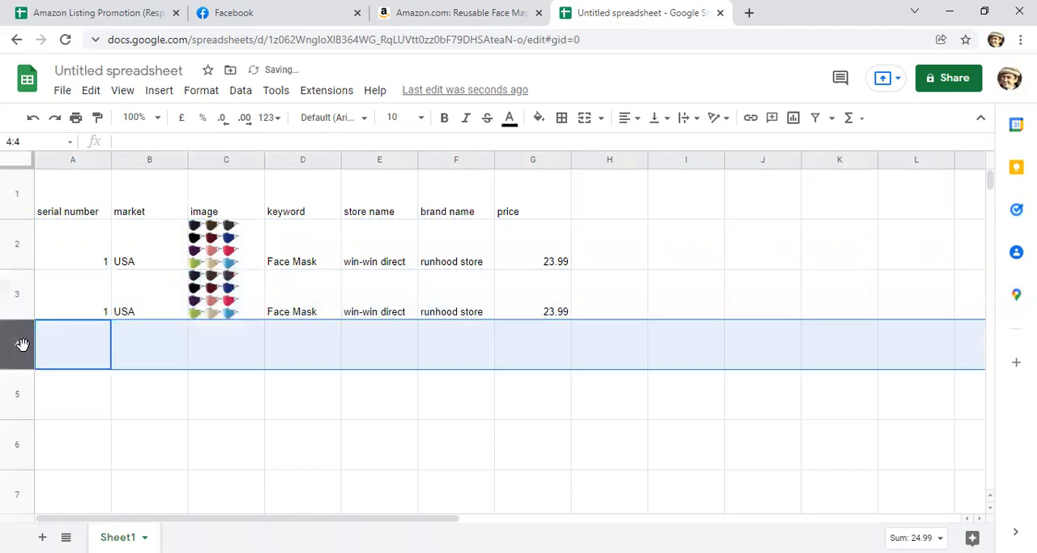
key("ctrl+v")
left_click(19, 395)
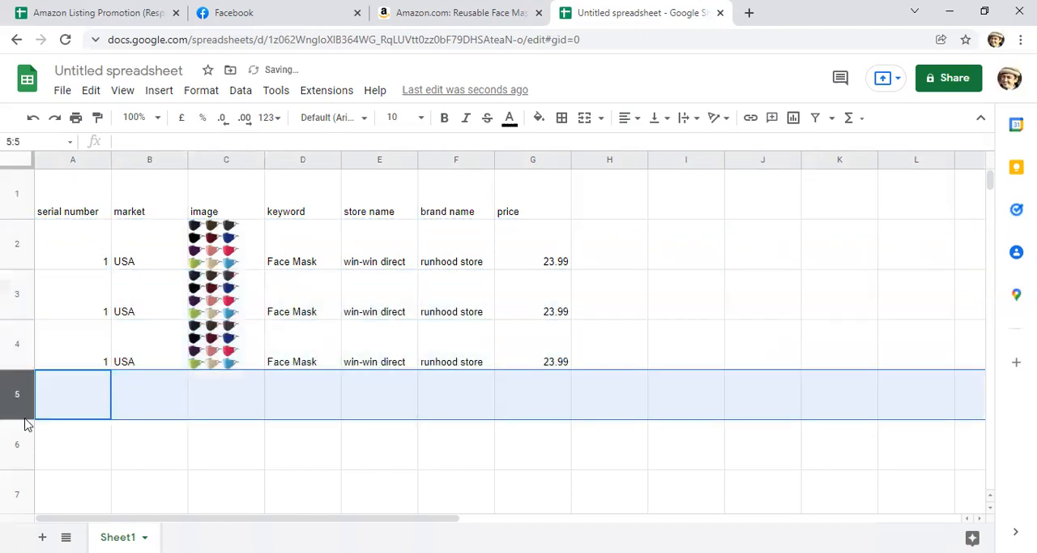
key("ctrl+v")
left_click(19, 446)
key("ctrl+v")
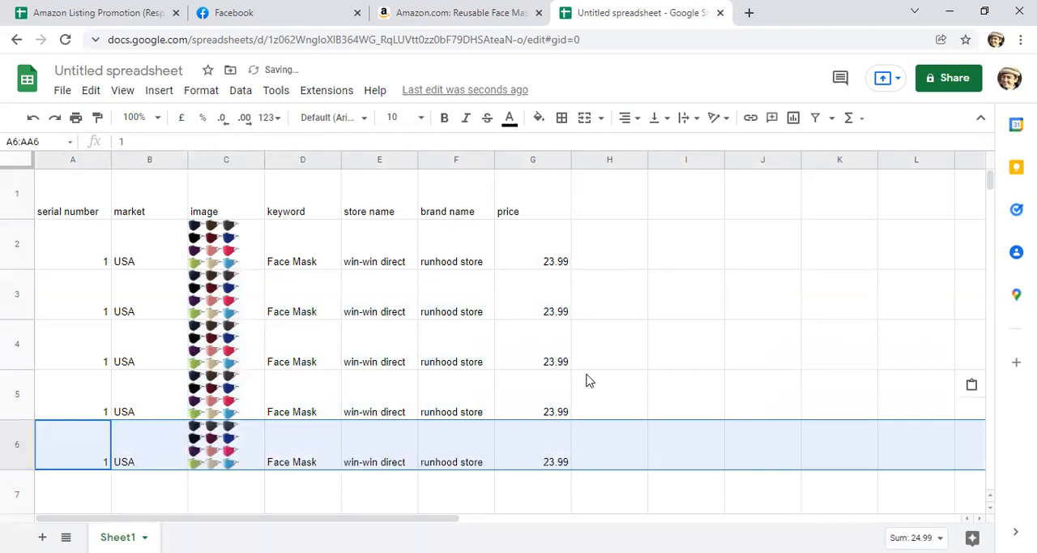
left_click(589, 381)
scroll(646, 317, "down", 2)
scroll(647, 322, "up", 3)
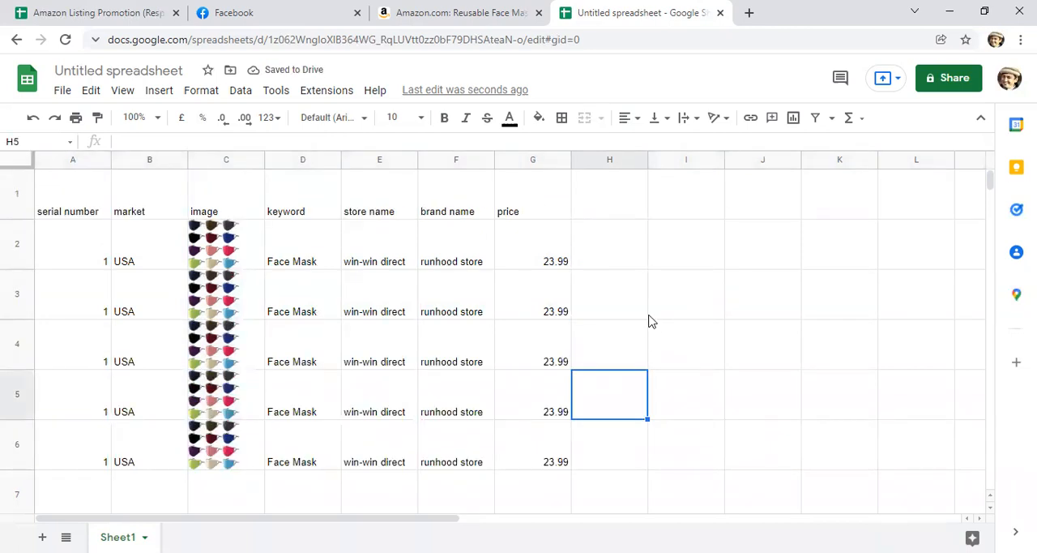
Step: Replace the brand name in cell F3 with "xyz"
left_click(18, 294)
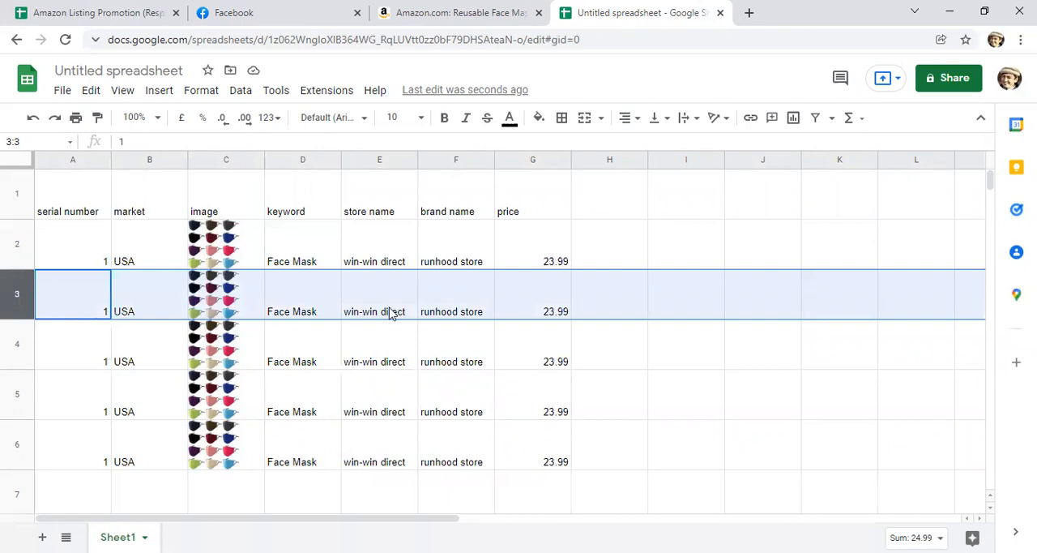
left_click(447, 317)
double_click(447, 317)
key("BackSpace")
key("BackSpace")
key("BackSpace")
key("BackSpace")
key("BackSpace")
key("BackSpace")
key("BackSpace")
key("BackSpace")
key("BackSpace")
key("BackSpace")
key("BackSpace")
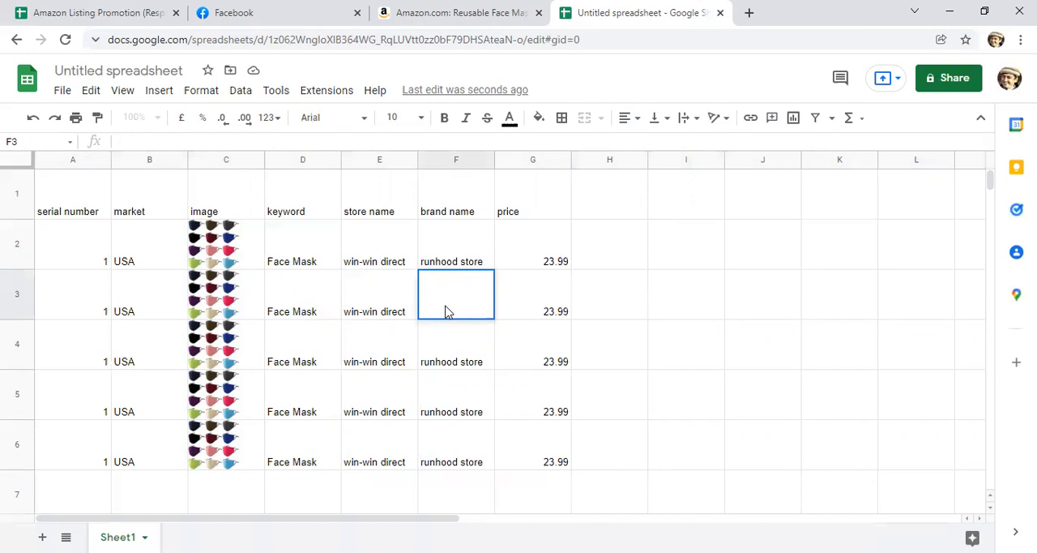
type("xyz")
left_click(363, 316)
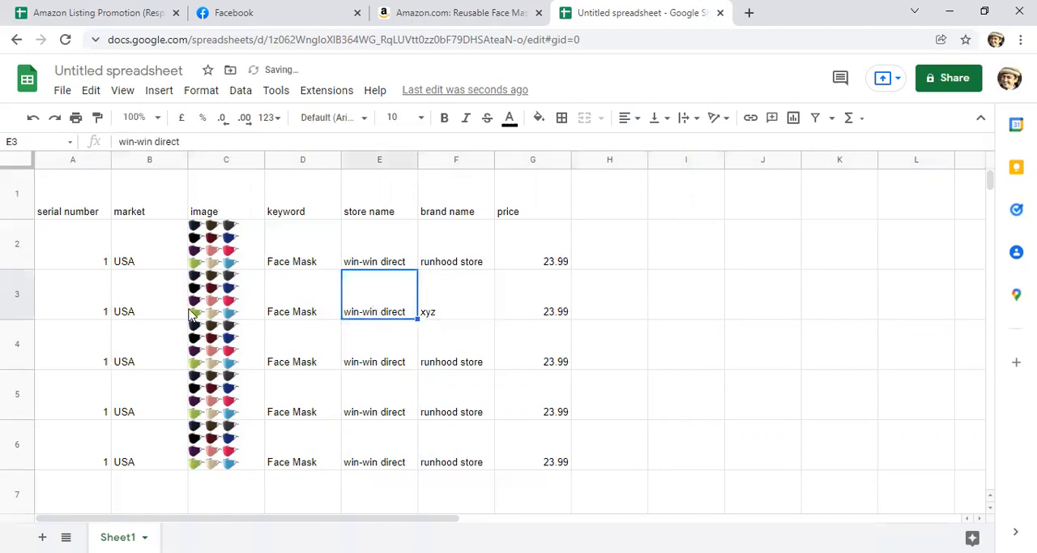
Step: Reduce the height of row 3 slightly so that it is shorter than the other product rows
left_click(16, 300)
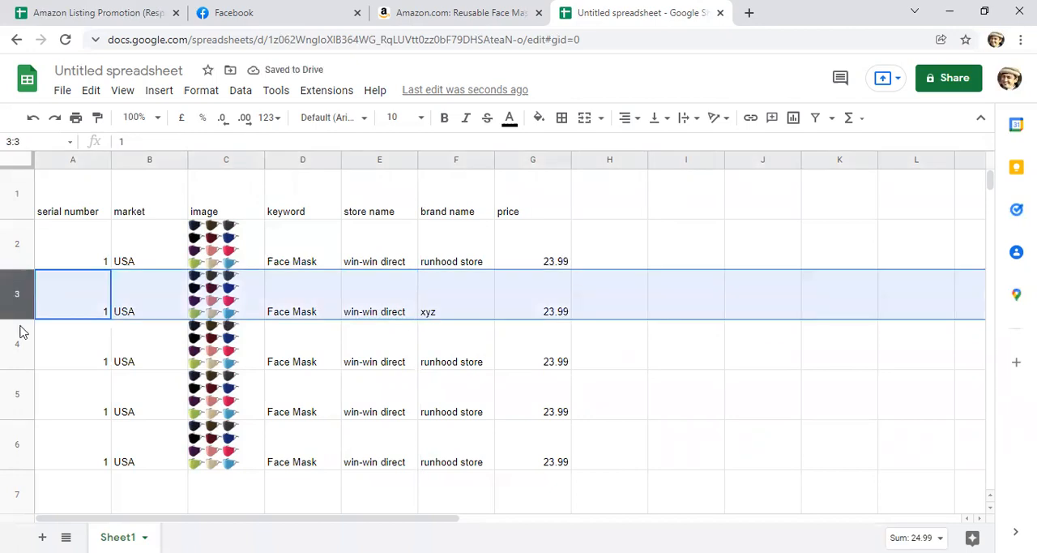
left_click_drag(24, 320, 24, 308)
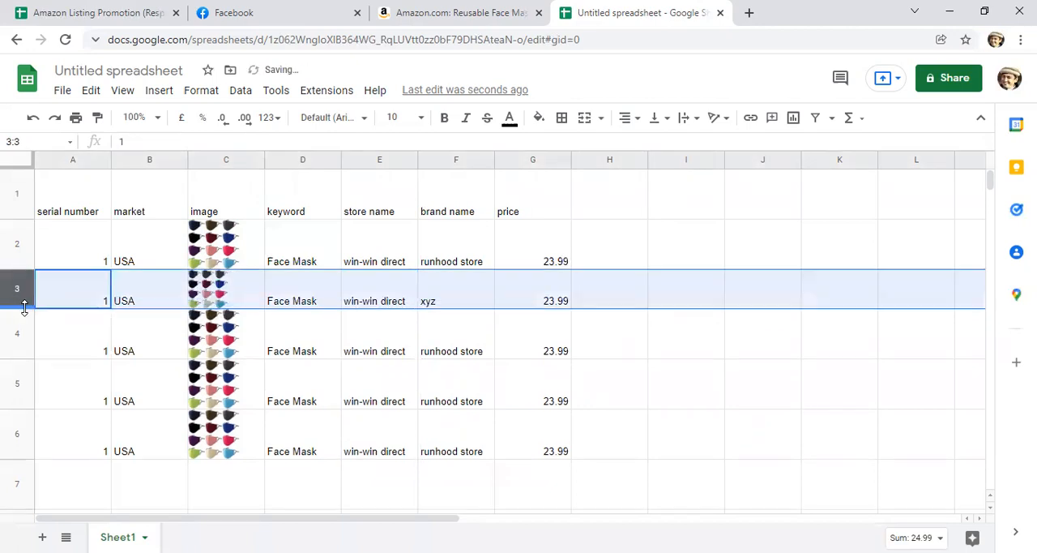
left_click(76, 335)
Step: Fill the whole of row 3 with red to mark the "xyz" brand entry
left_click(13, 292)
left_click(539, 118)
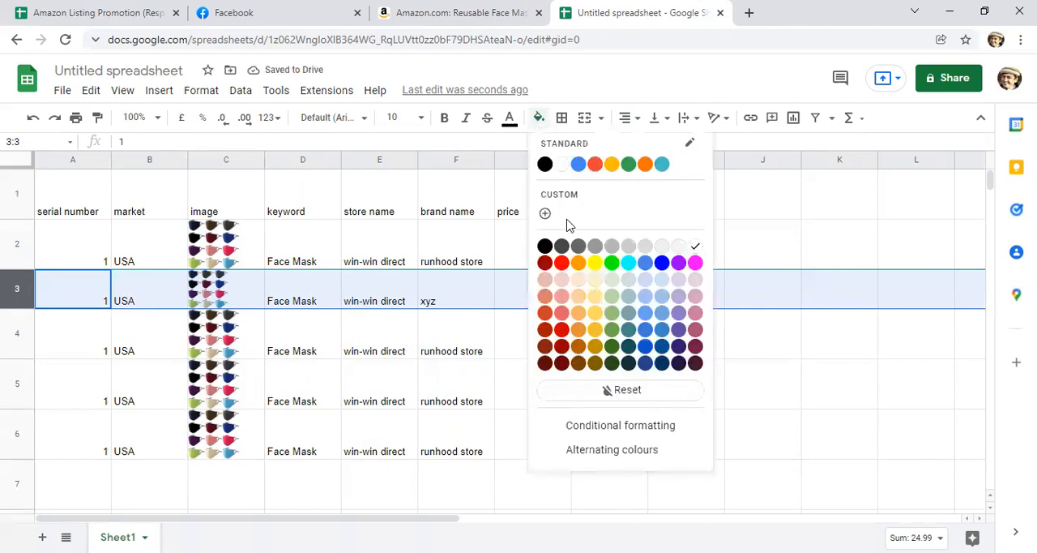
left_click(561, 264)
left_click(360, 345)
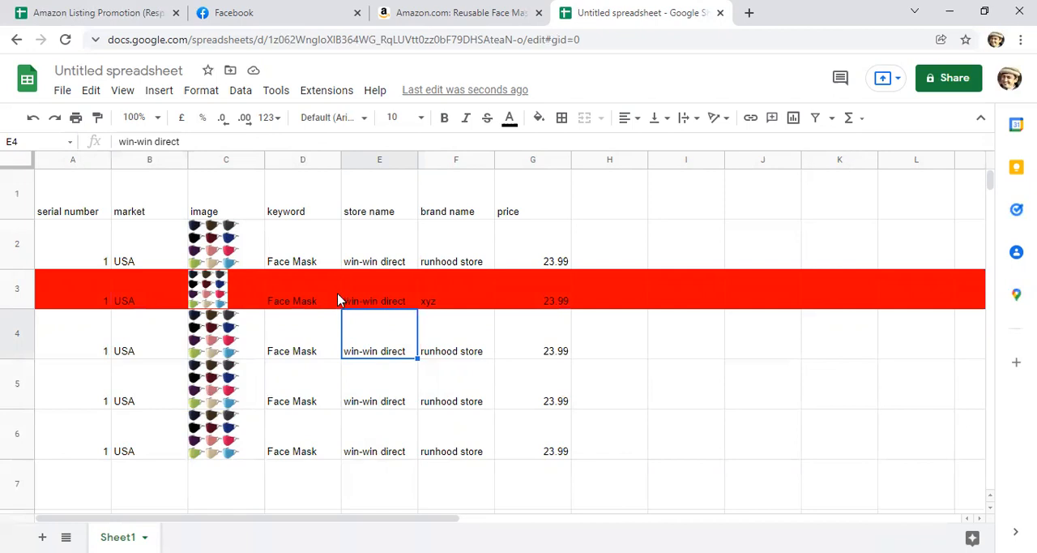
left_click(360, 300)
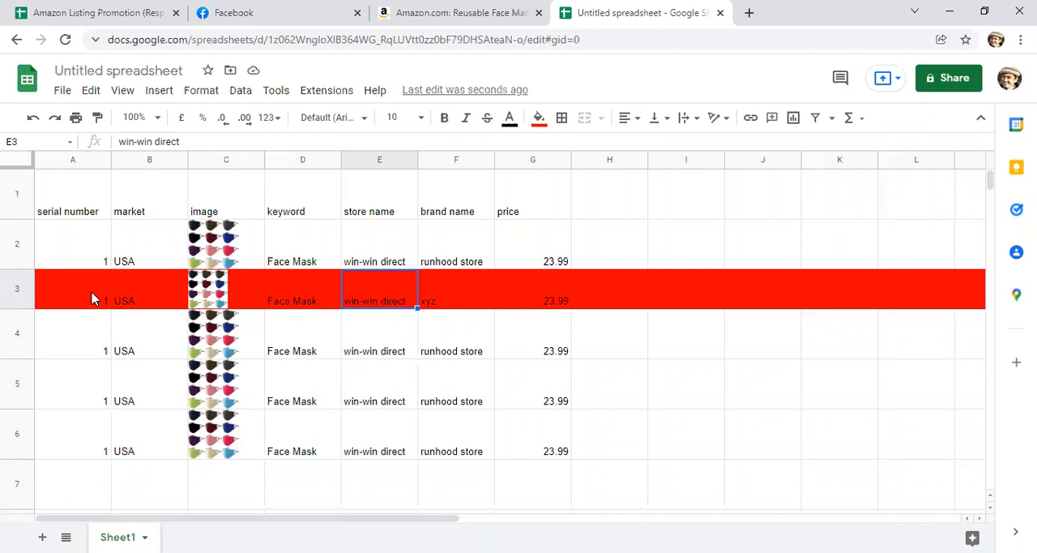
Step: Set the fill colour of row 3 back to white
left_click(16, 291)
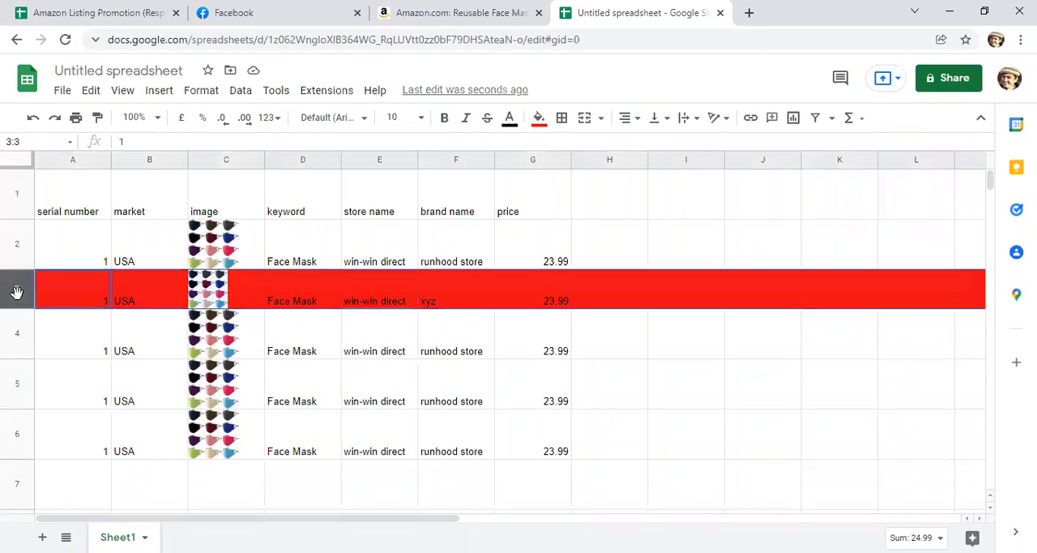
left_click(539, 119)
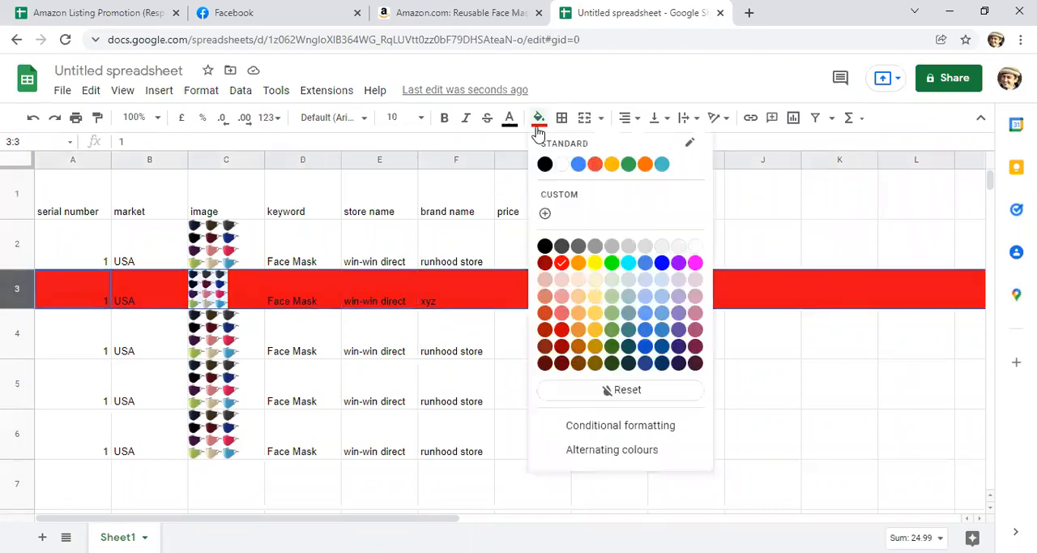
left_click(561, 163)
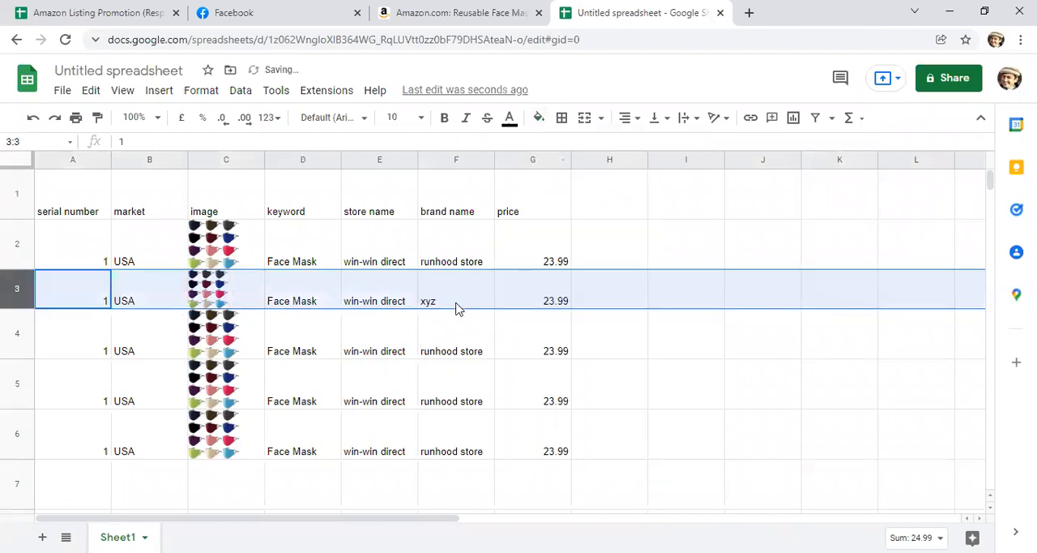
left_click(456, 304)
left_click(20, 333)
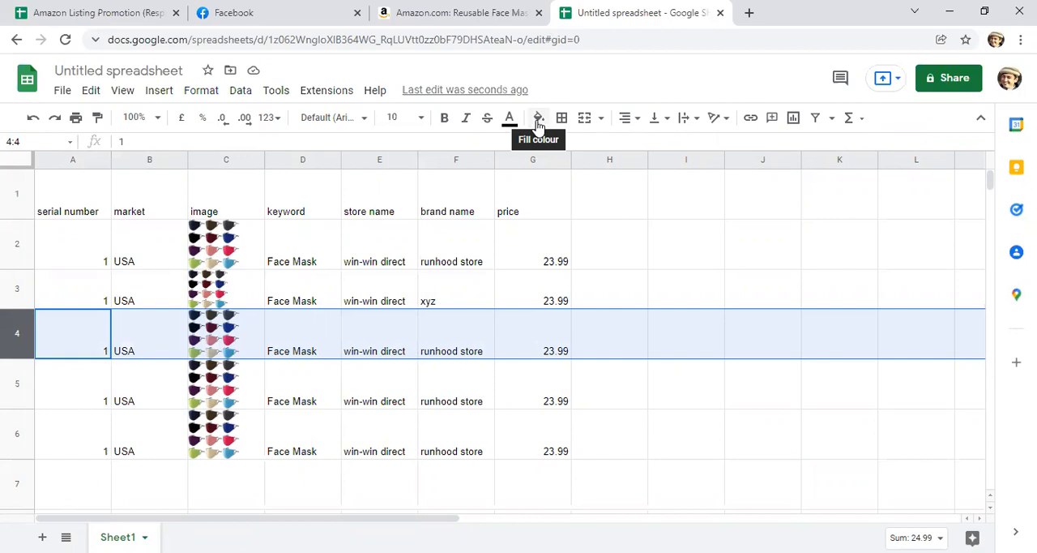
left_click(537, 122)
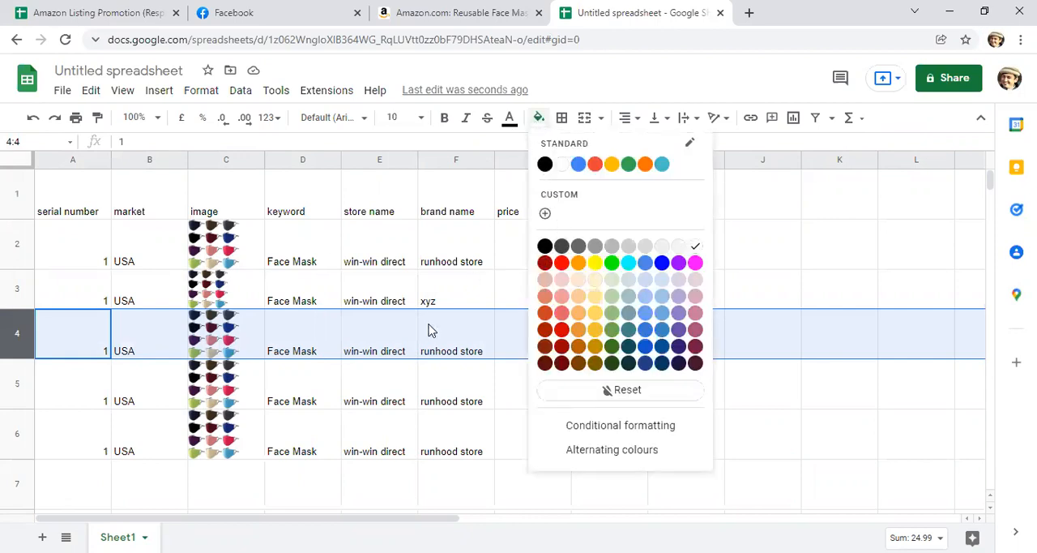
left_click(472, 379)
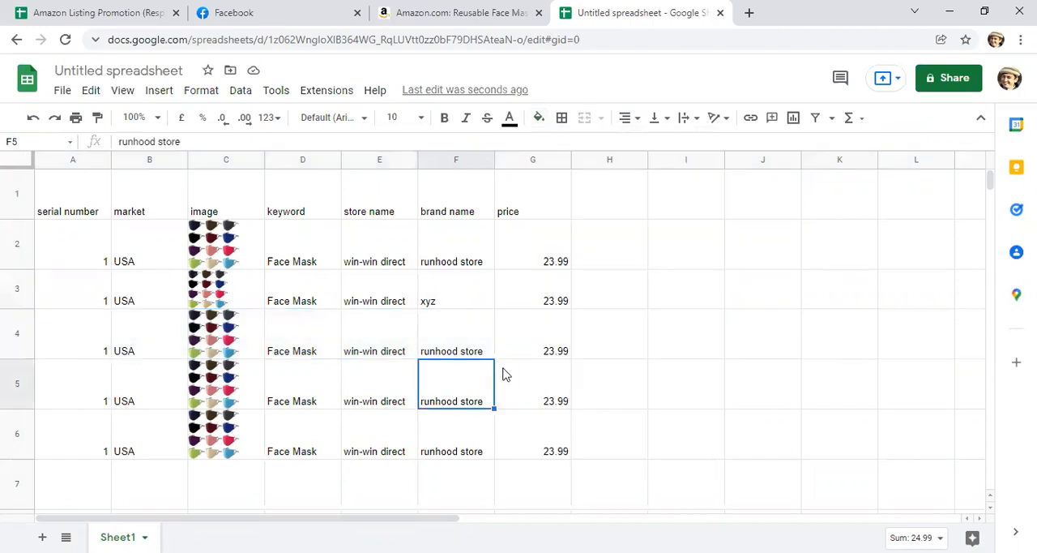
Step: Add the headings "number of order" in cell H1 and "/day" in cell I1
left_click(619, 204)
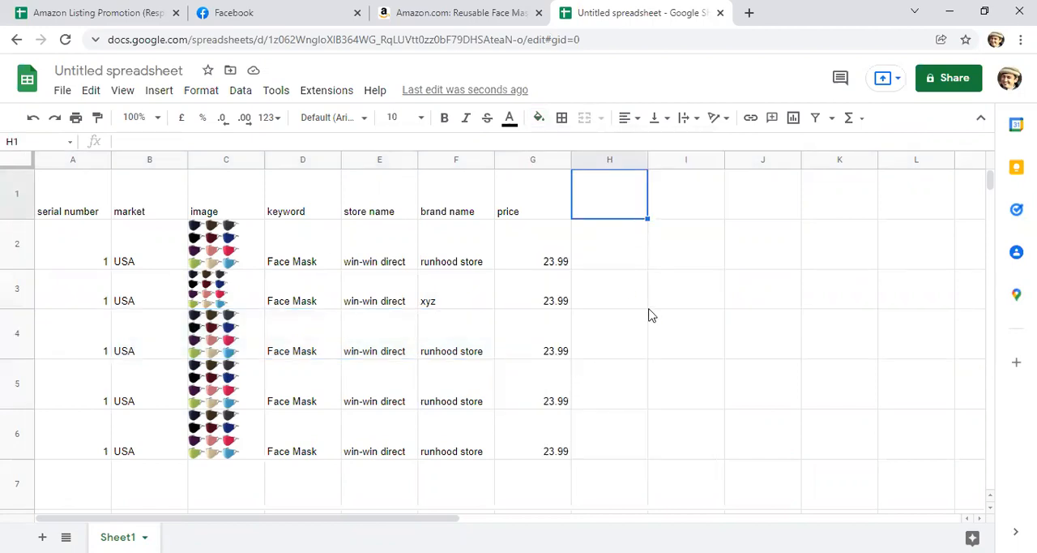
type("number")
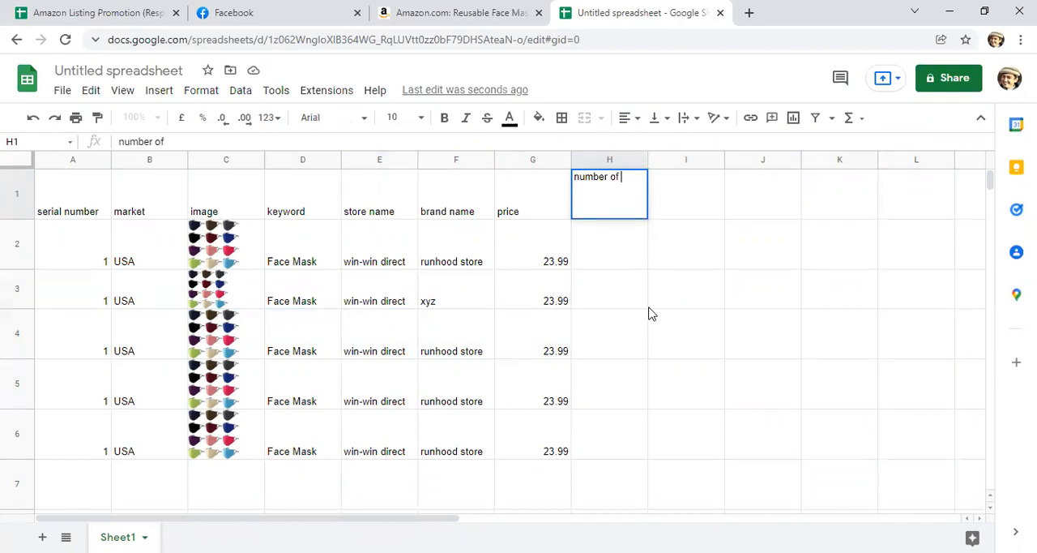
type("of order")
left_click(690, 199)
type("/dat")
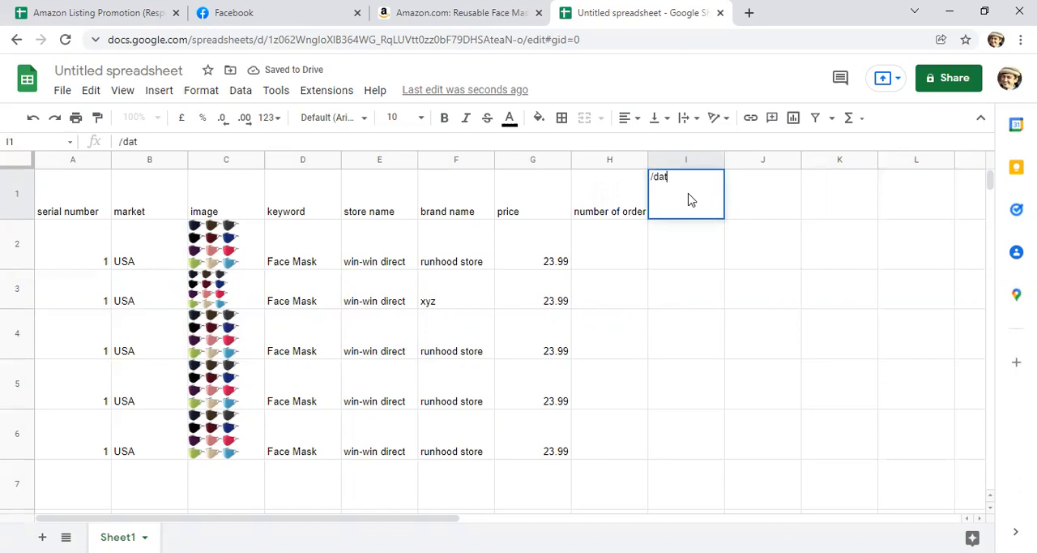
key("BackSpace")
type("y")
key("Return")
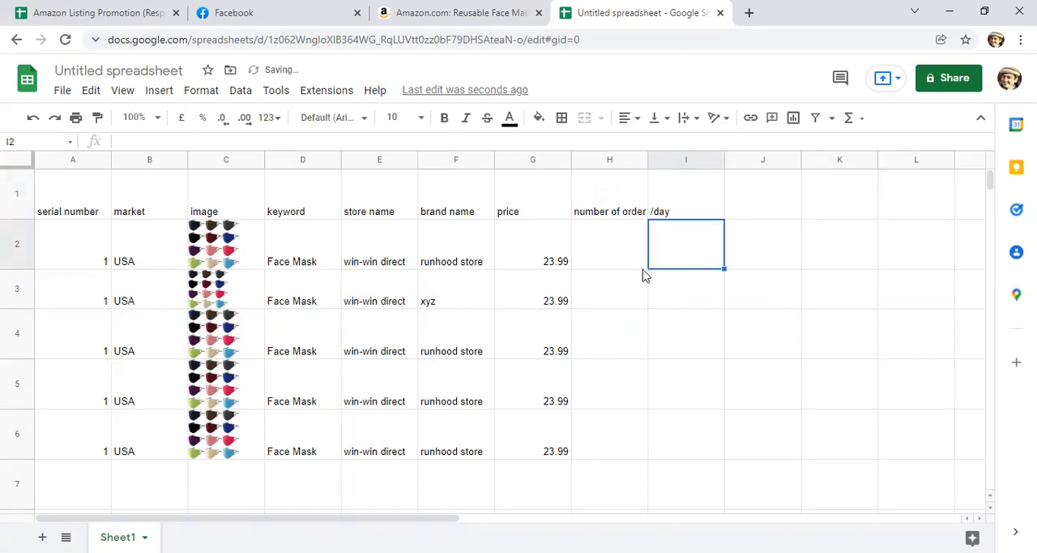
Step: Enter 10 as the number of orders for the first face mask in cell H2
left_click(609, 266)
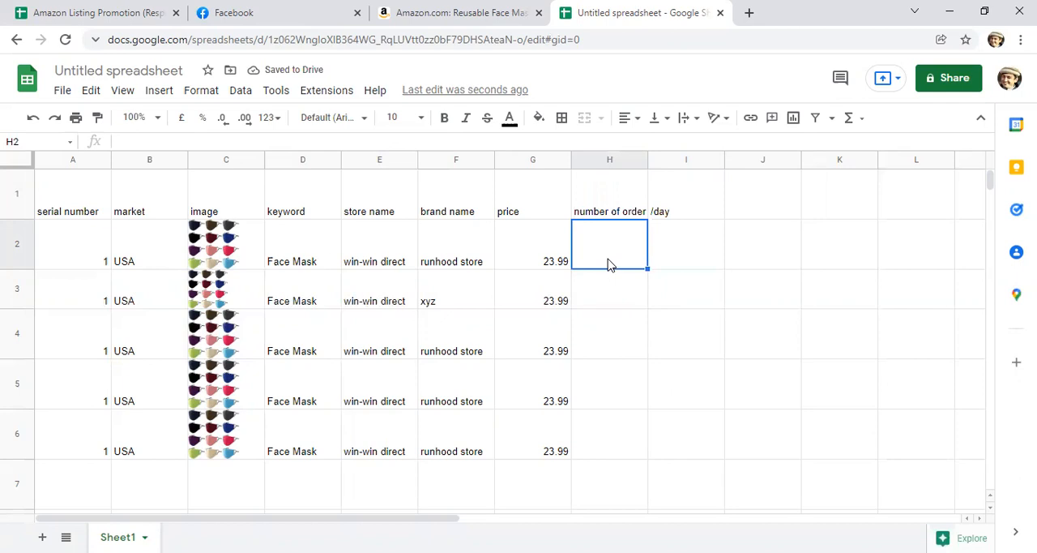
type("10")
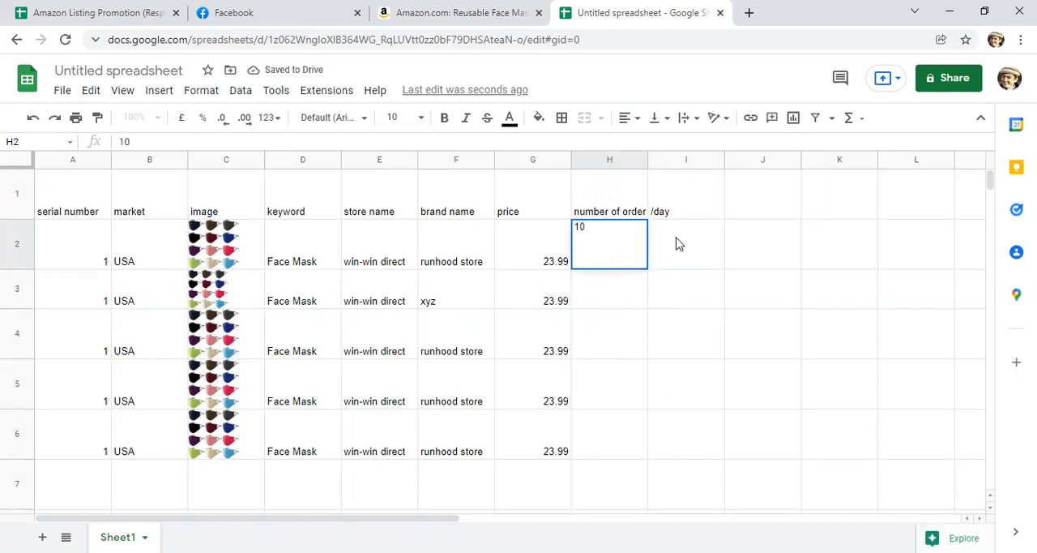
left_click(679, 244)
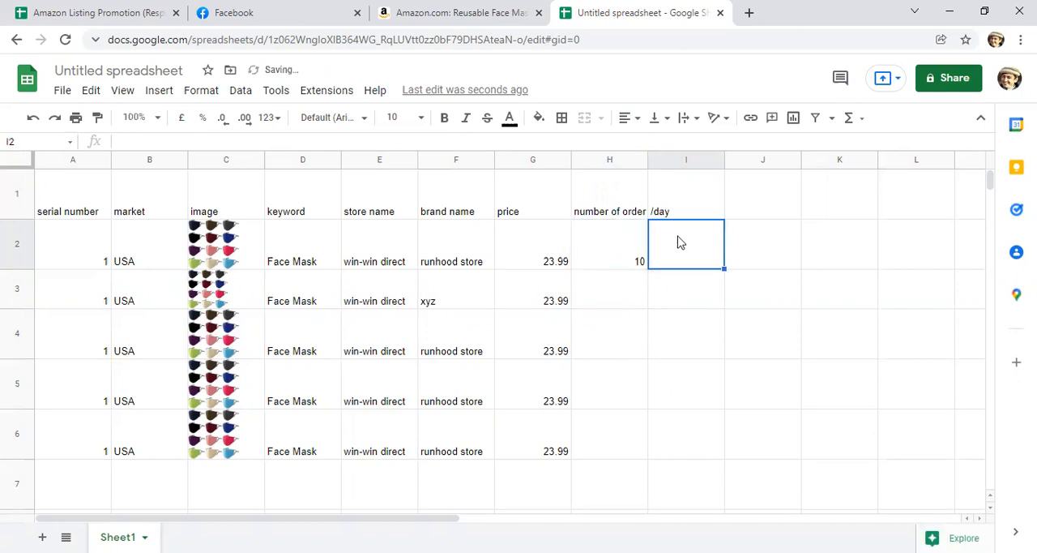
Step: Enter 1-2 as the first face mask's orders per day in cell I2
type("1-2")
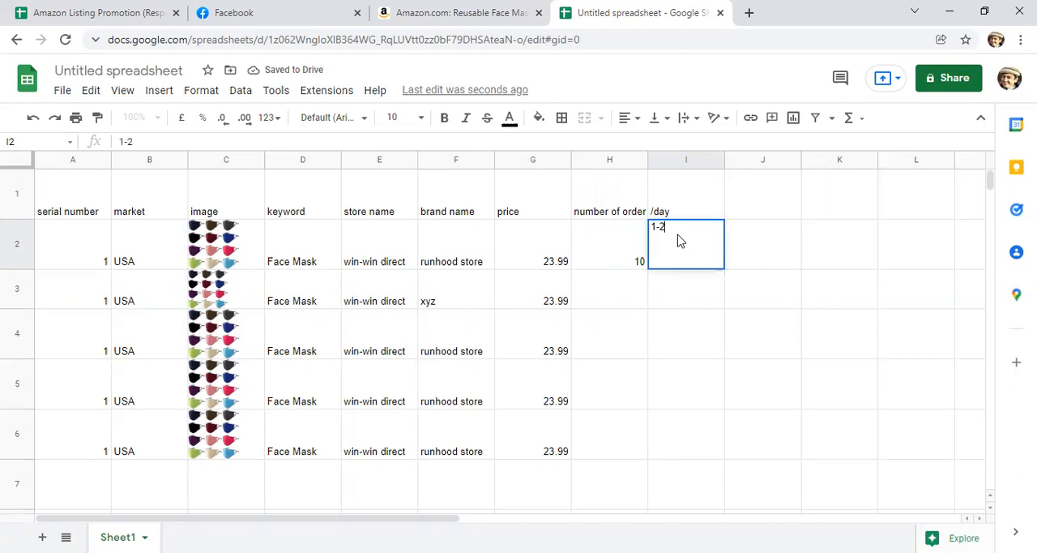
left_click(646, 357)
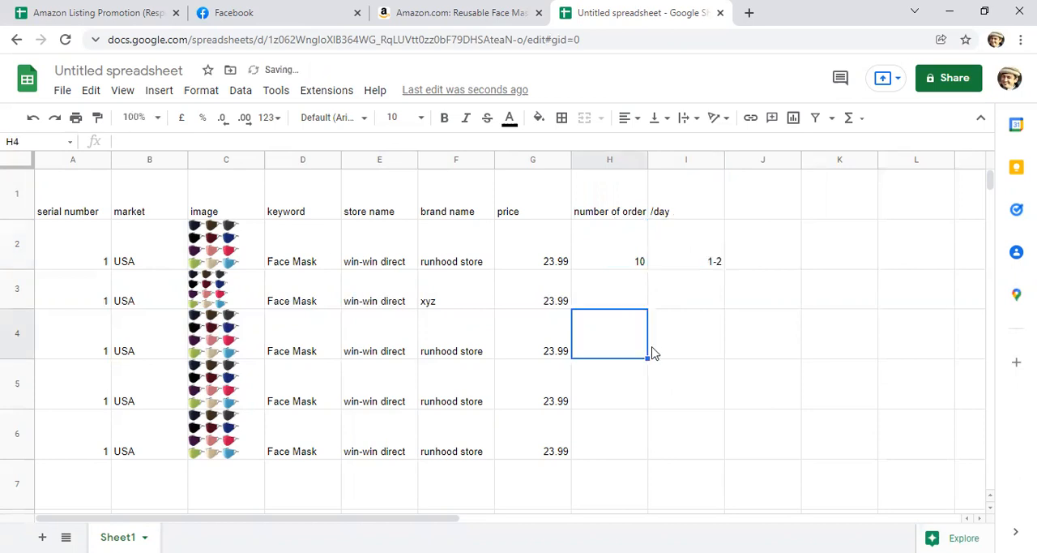
left_click(625, 264)
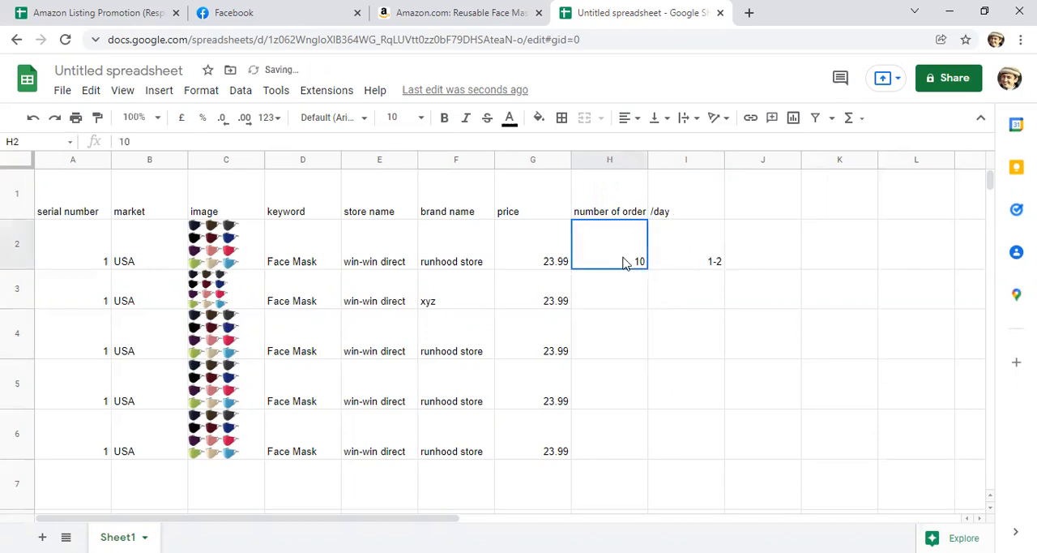
Step: Fill the whole of row 2 with yellow to mark the first face mask entry
left_click(12, 243)
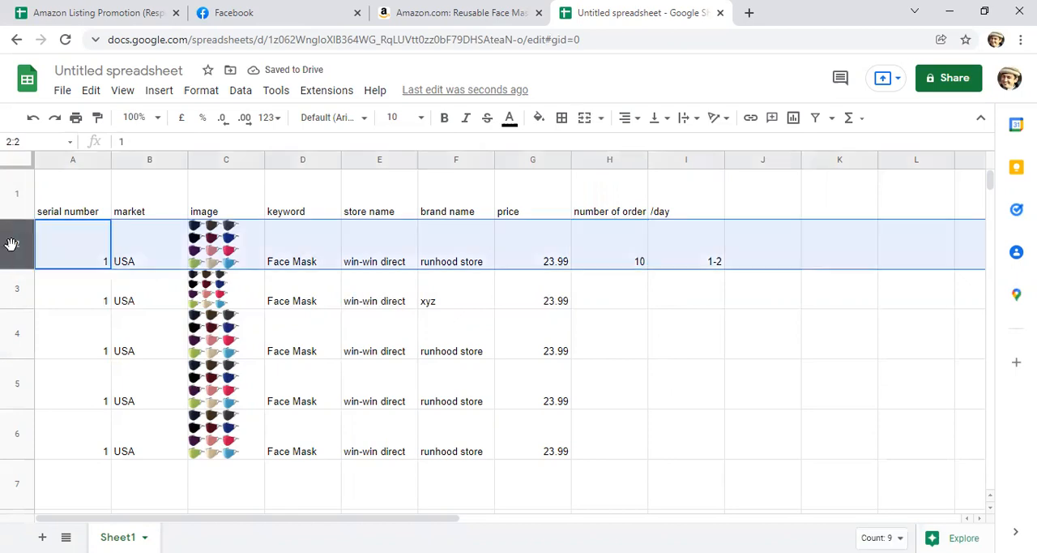
left_click(686, 266)
left_click(683, 269)
left_click(692, 257)
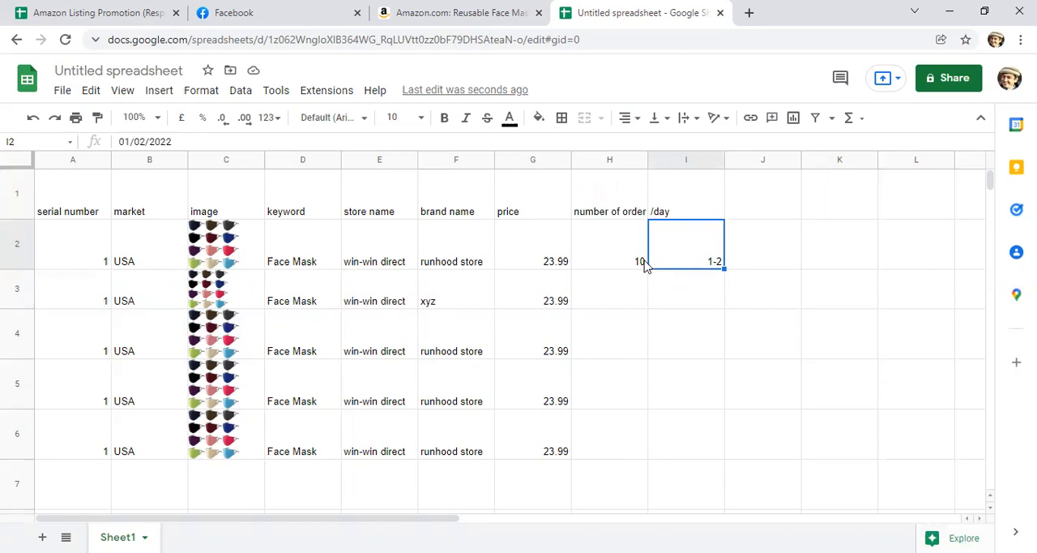
left_click(18, 245)
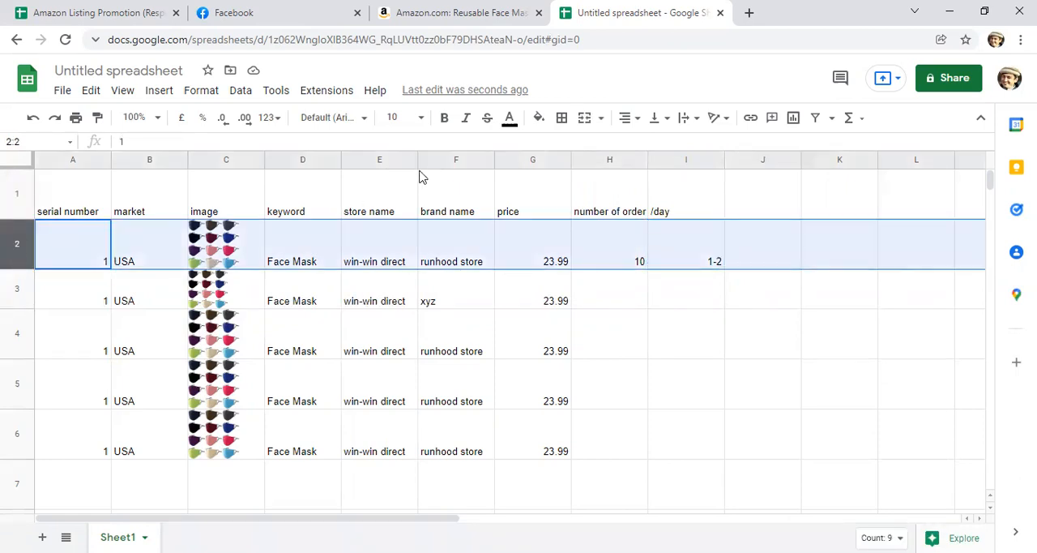
left_click(538, 119)
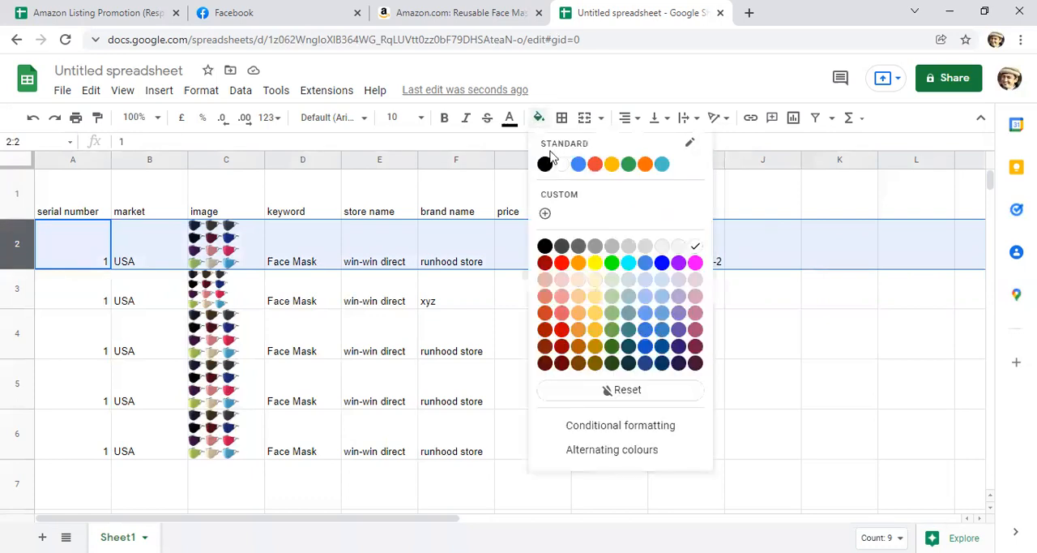
left_click(595, 262)
left_click(452, 340)
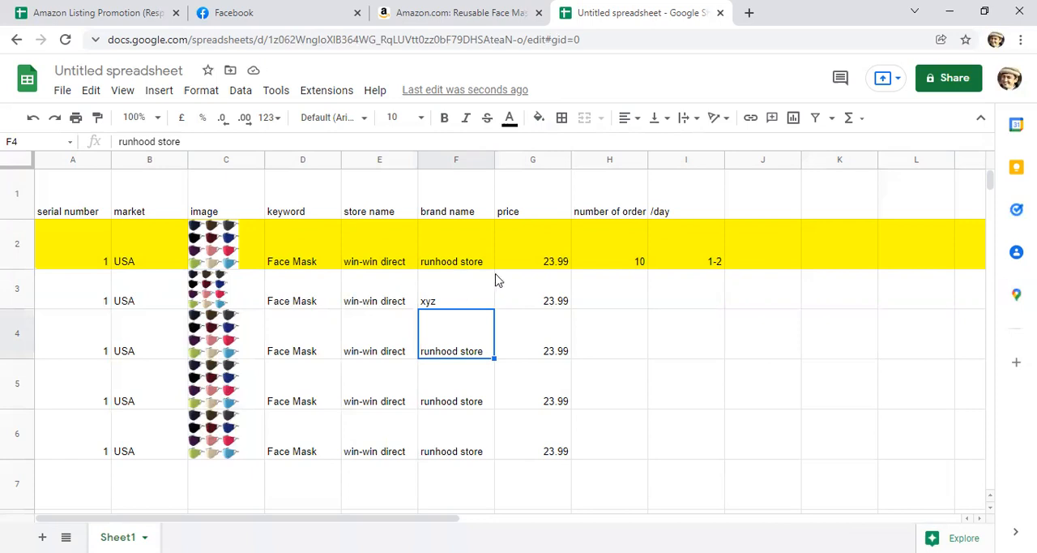
left_click(478, 289)
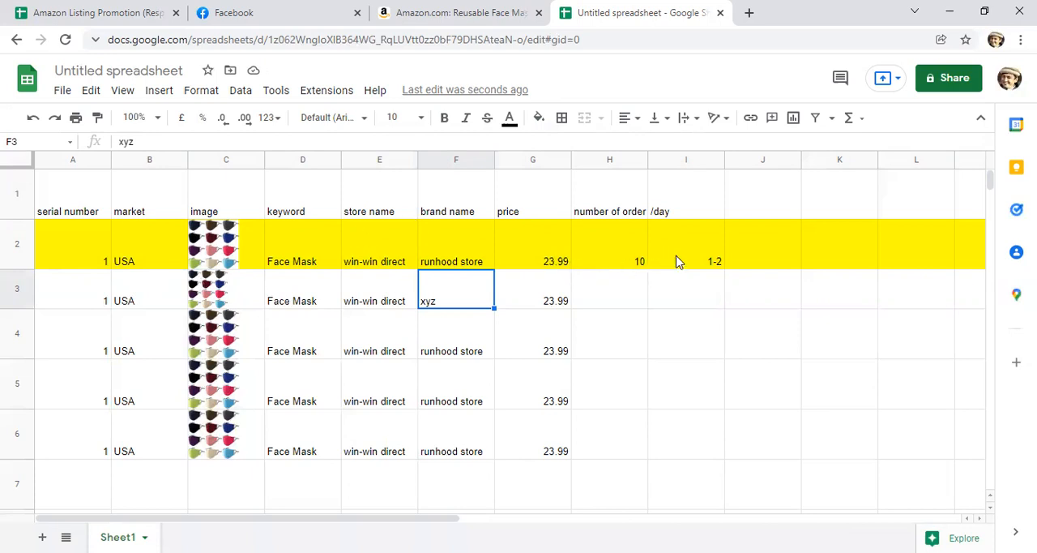
Step: Set the fill colour of row 2 back to white
left_click(703, 261)
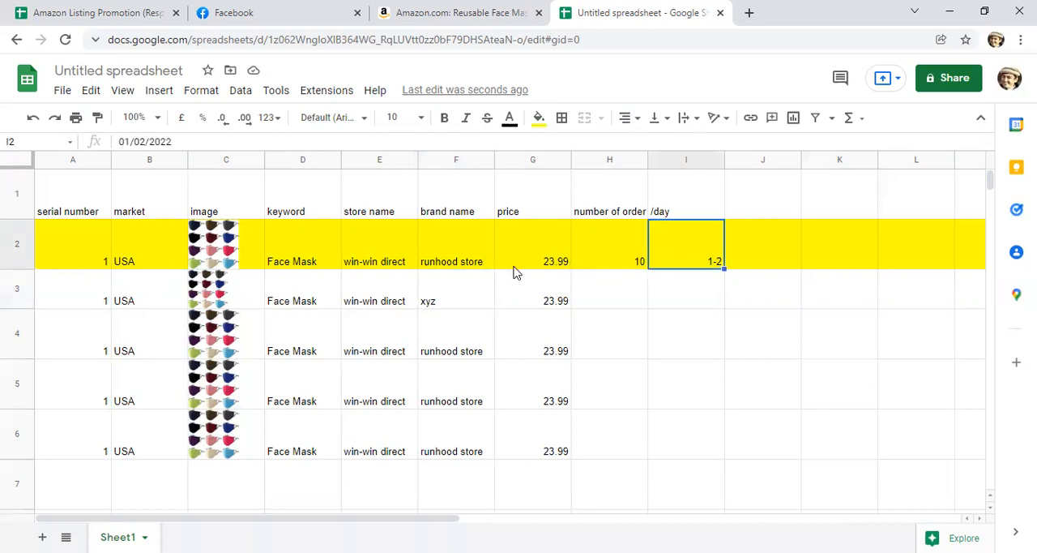
left_click(13, 247)
left_click(539, 119)
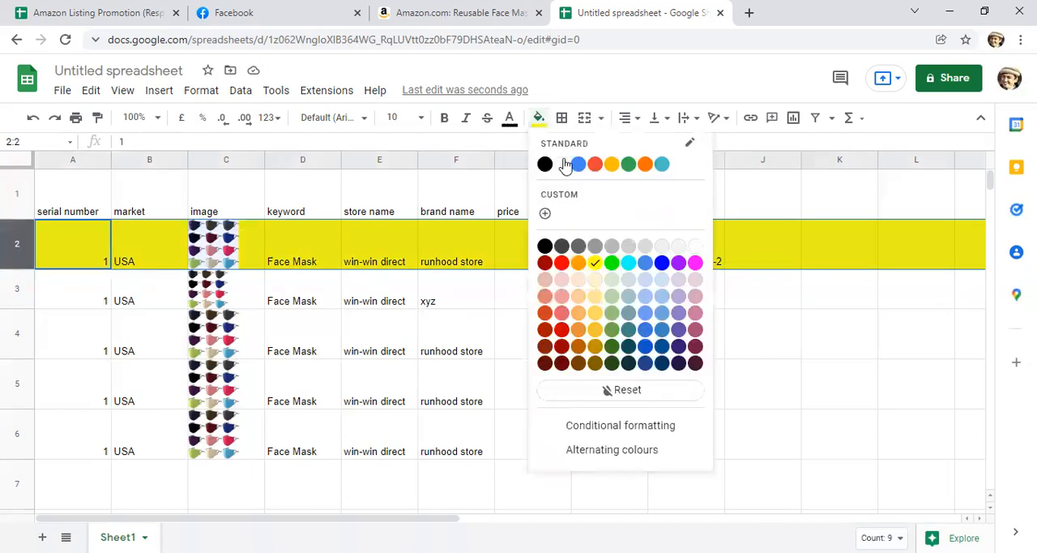
left_click(563, 166)
left_click(523, 320)
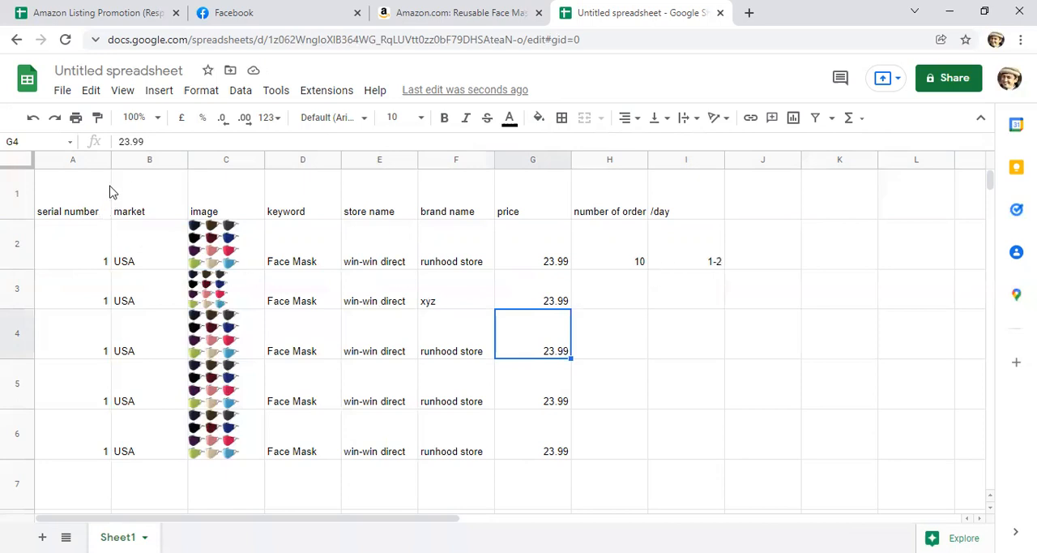
left_click(134, 159)
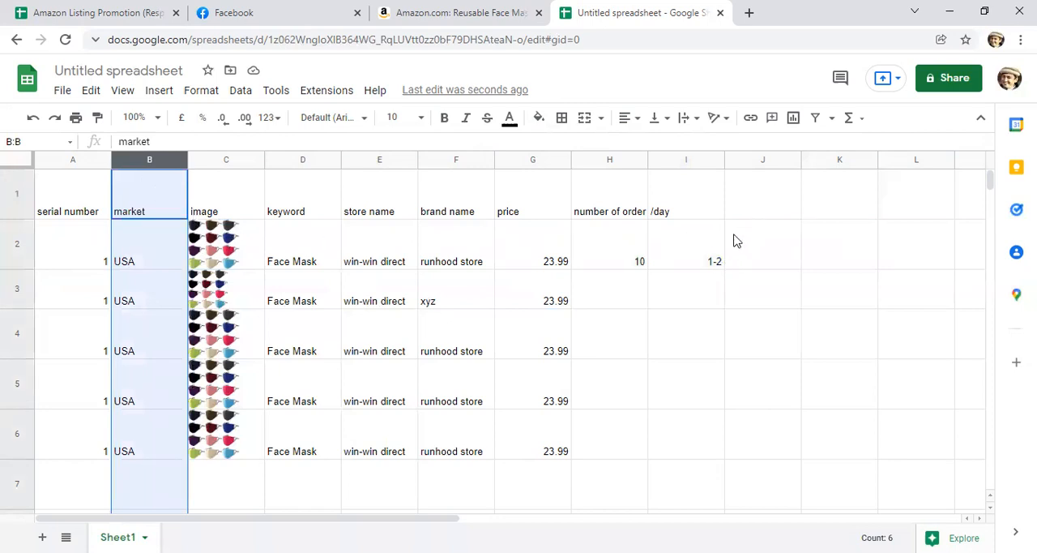
left_click(601, 267)
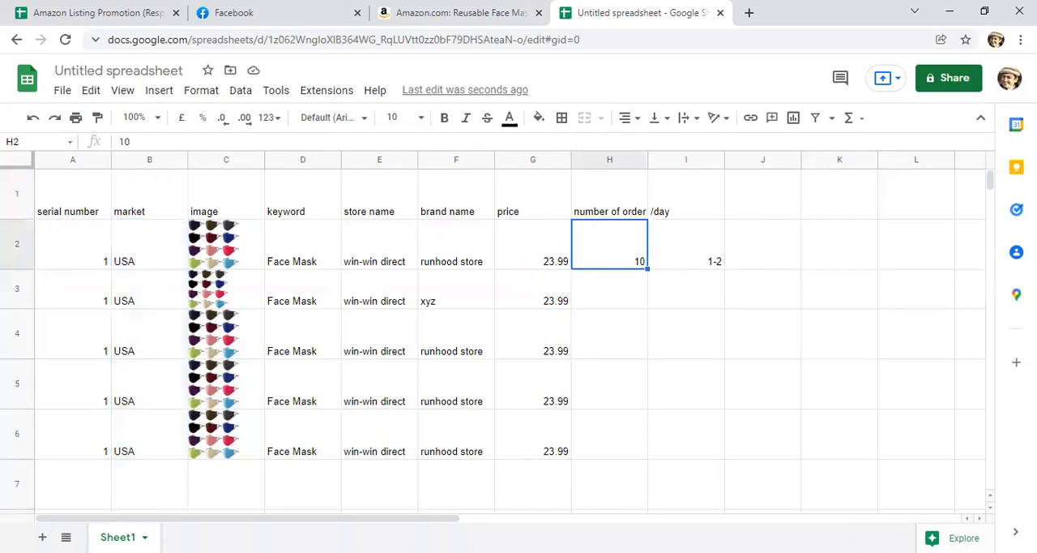